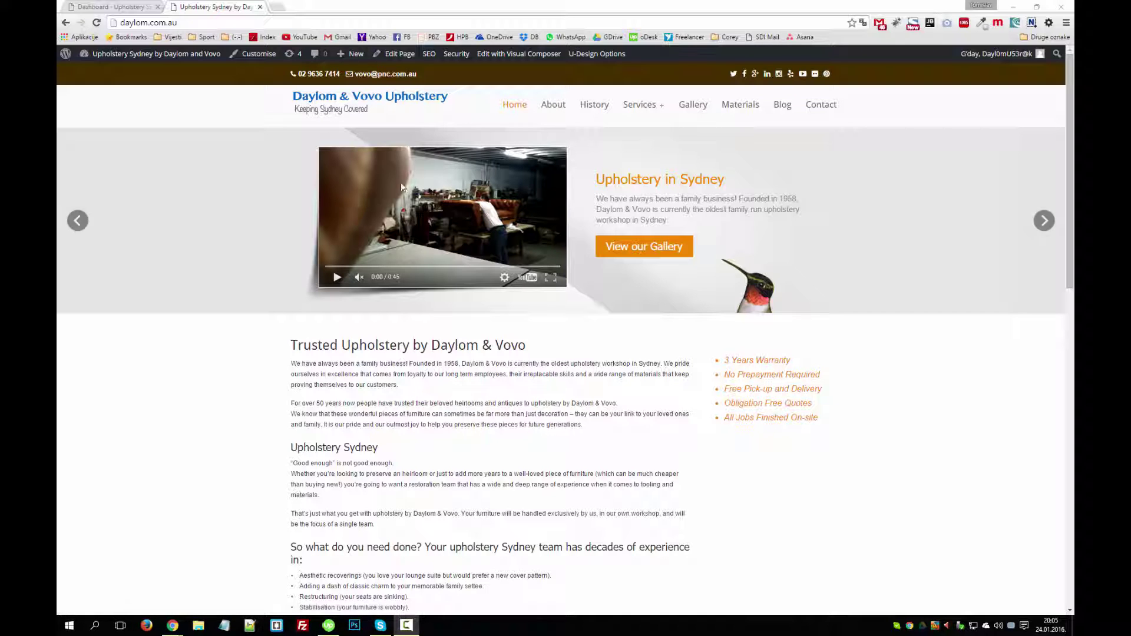
Open the site's About page, look it over, and load it in the Visual Composer front-end editor.
left_click(554, 107)
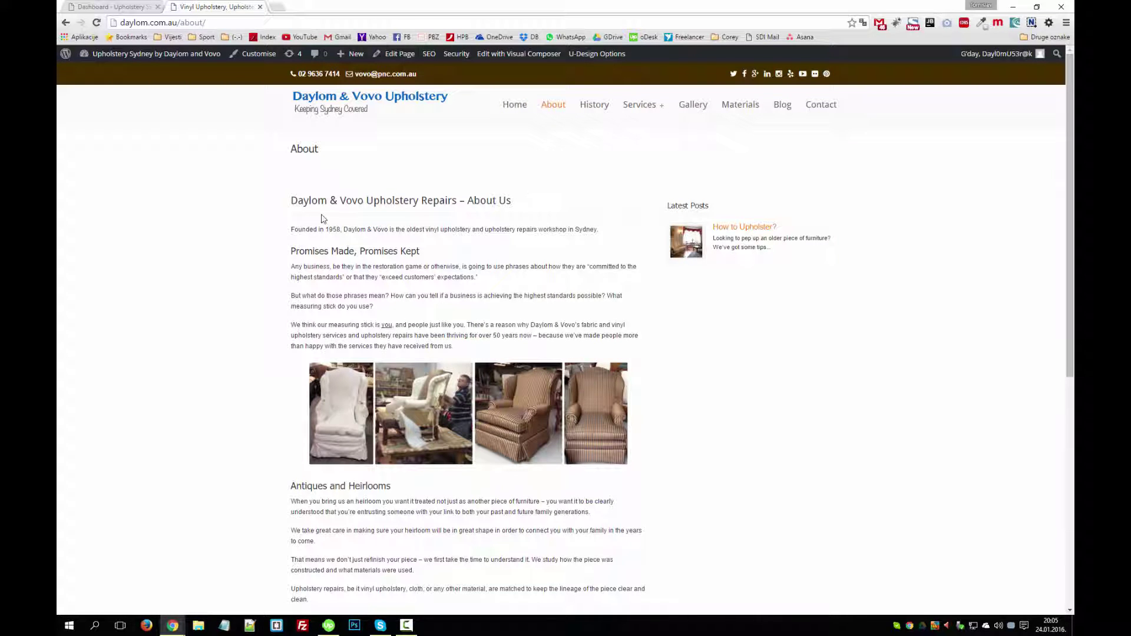
scroll(321, 229, "down", 4)
scroll(347, 347, "up", 4)
mouse_move(125, 60)
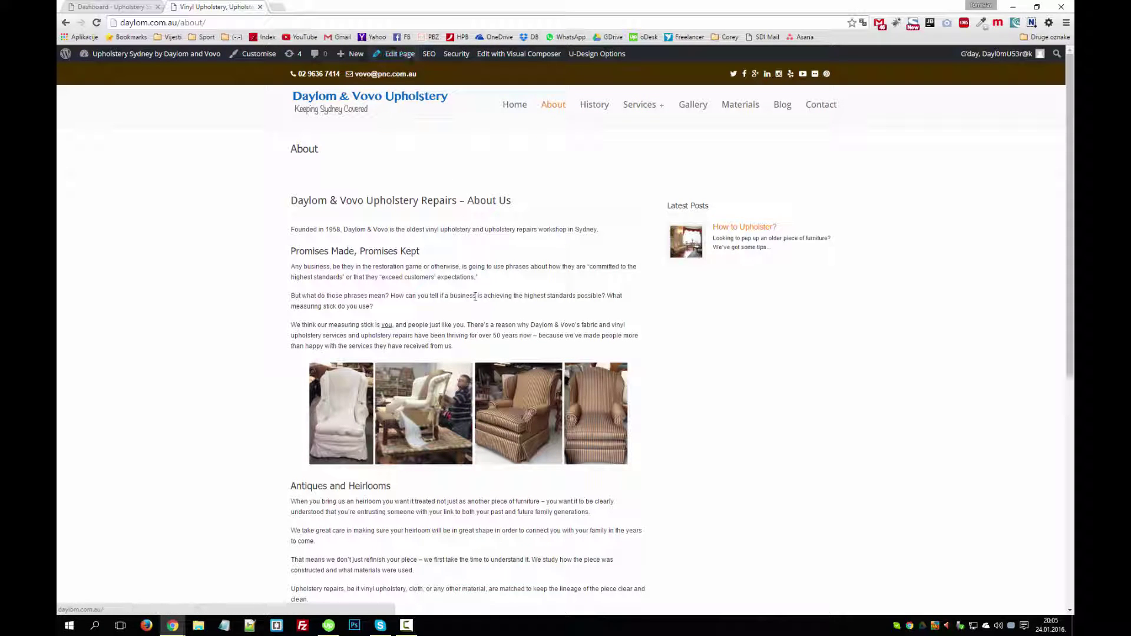
left_click(515, 57)
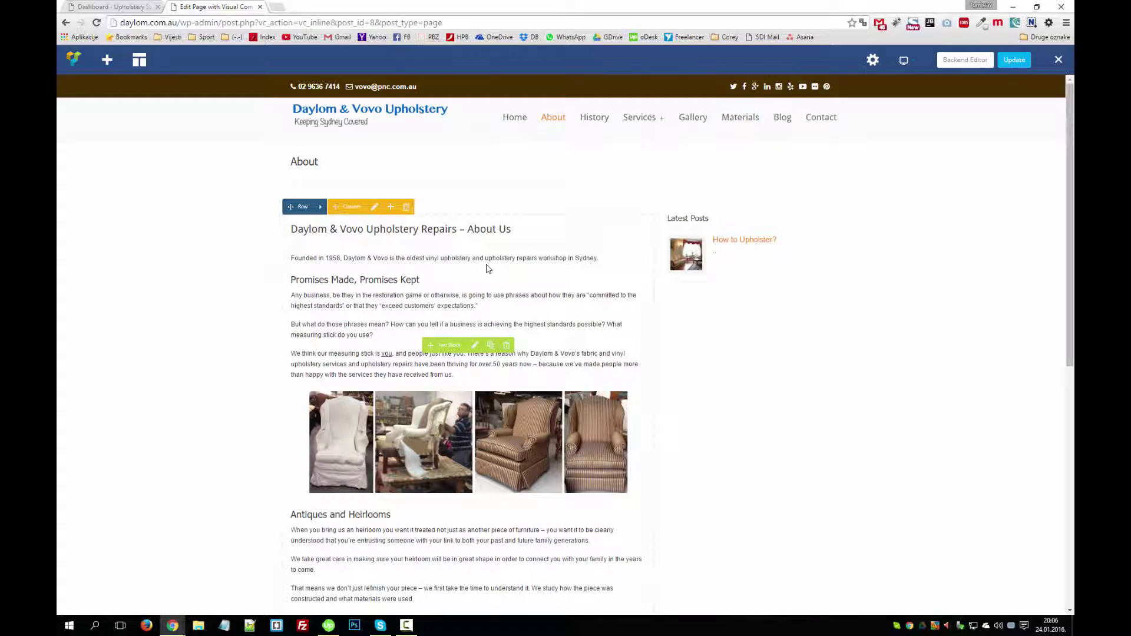
Look through the page's elements, open the settings of the main "About Us" heading to examine its text, and close them without changes.
scroll(487, 269, "down", 1)
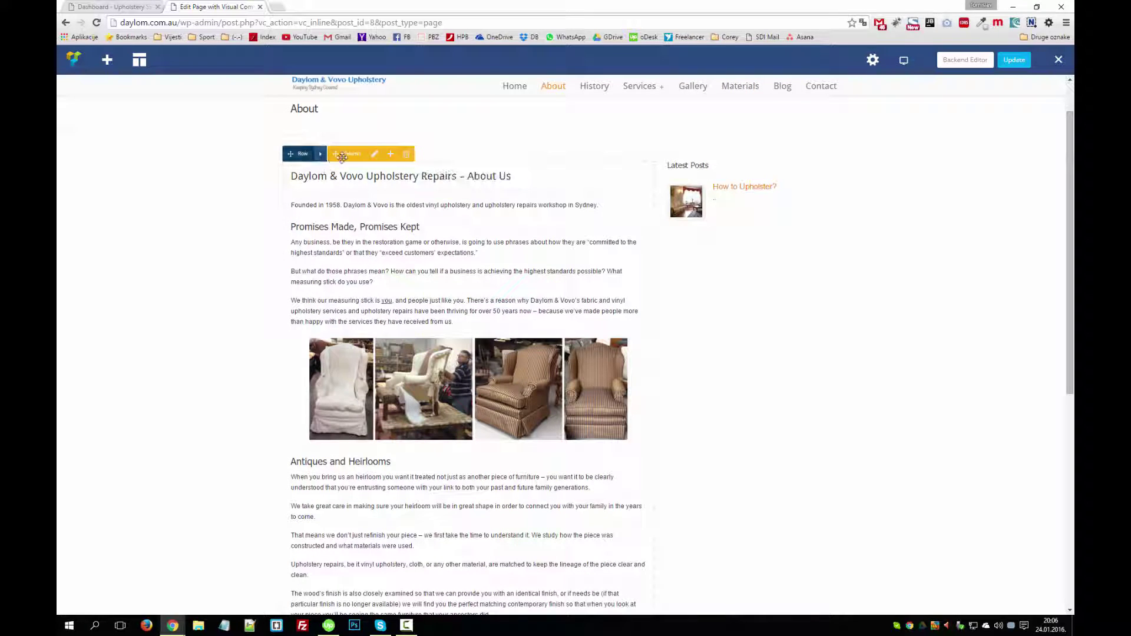
scroll(489, 263, "down", 7)
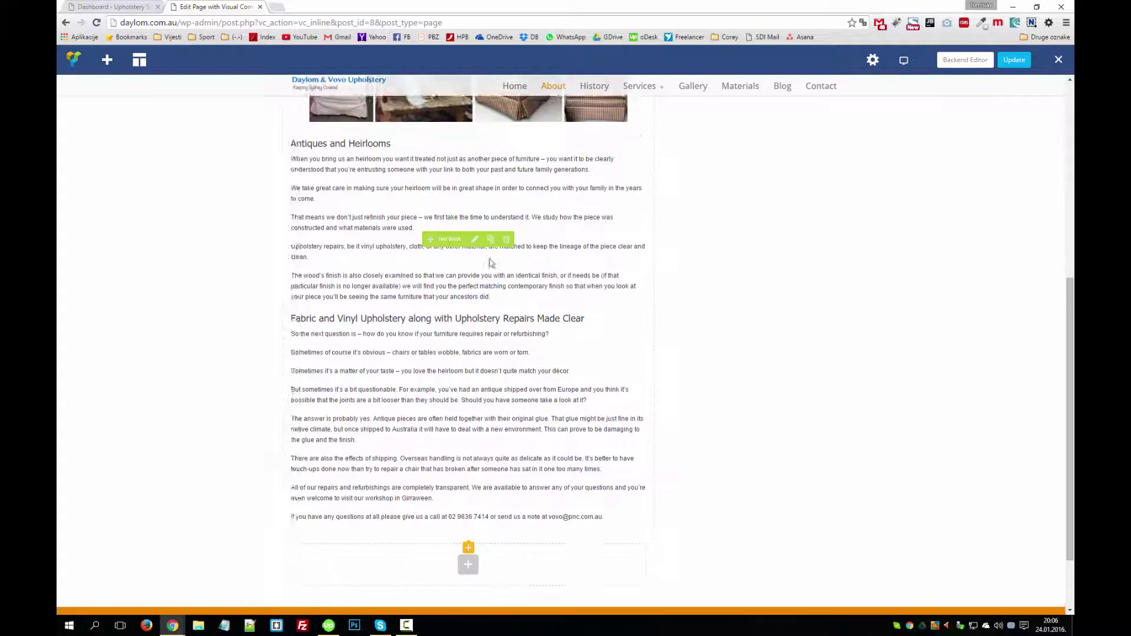
scroll(436, 315, "up", 5)
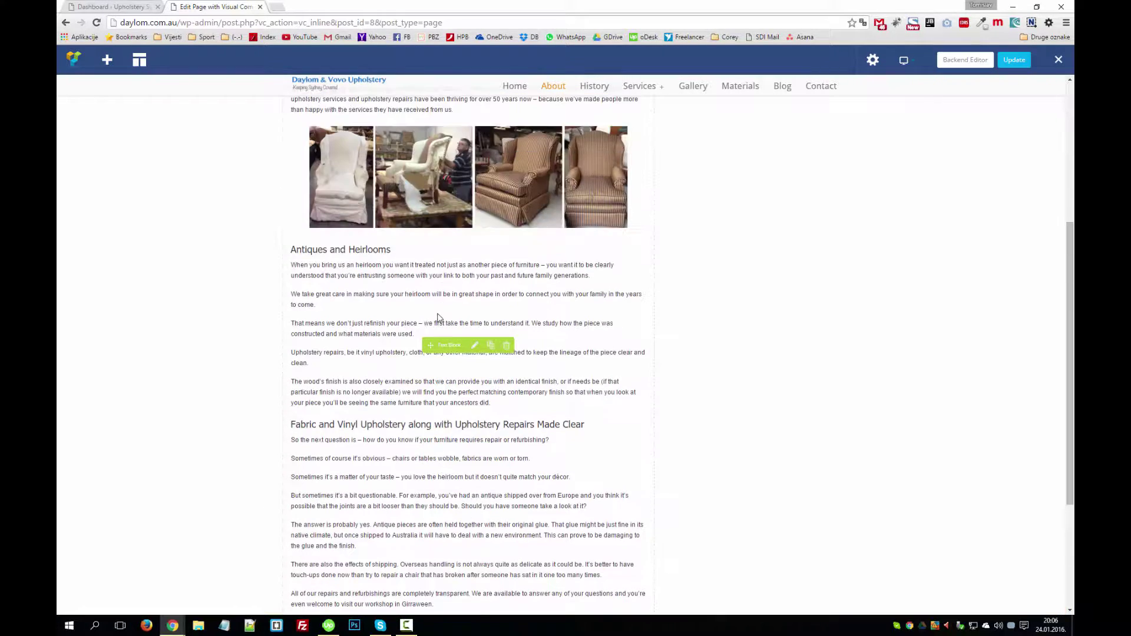
scroll(514, 285, "up", 1)
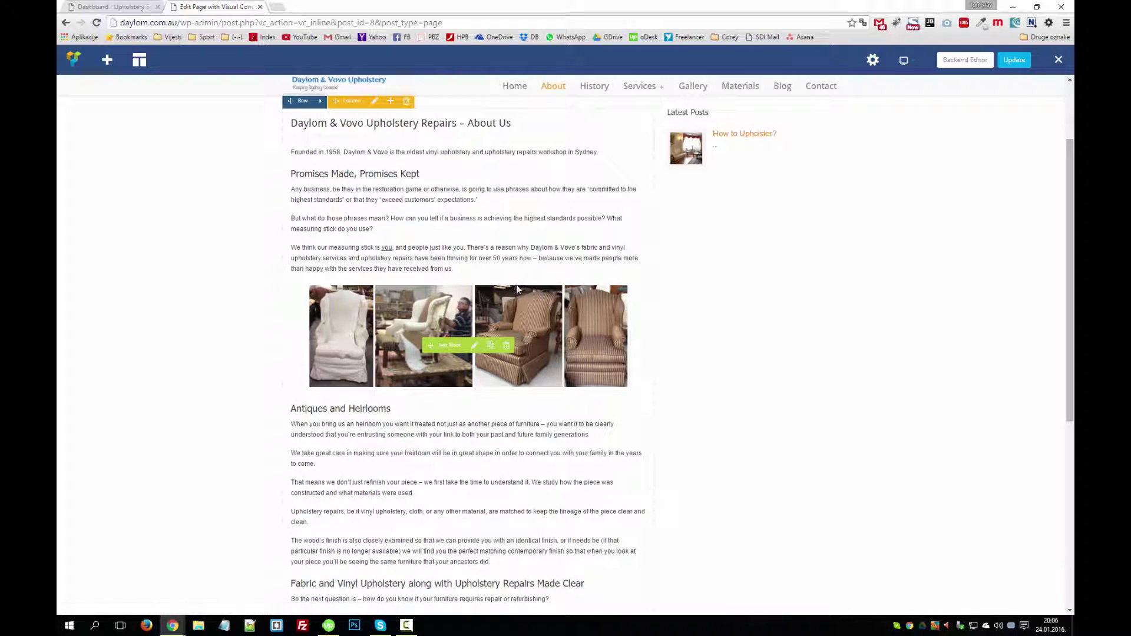
scroll(380, 203, "up", 2)
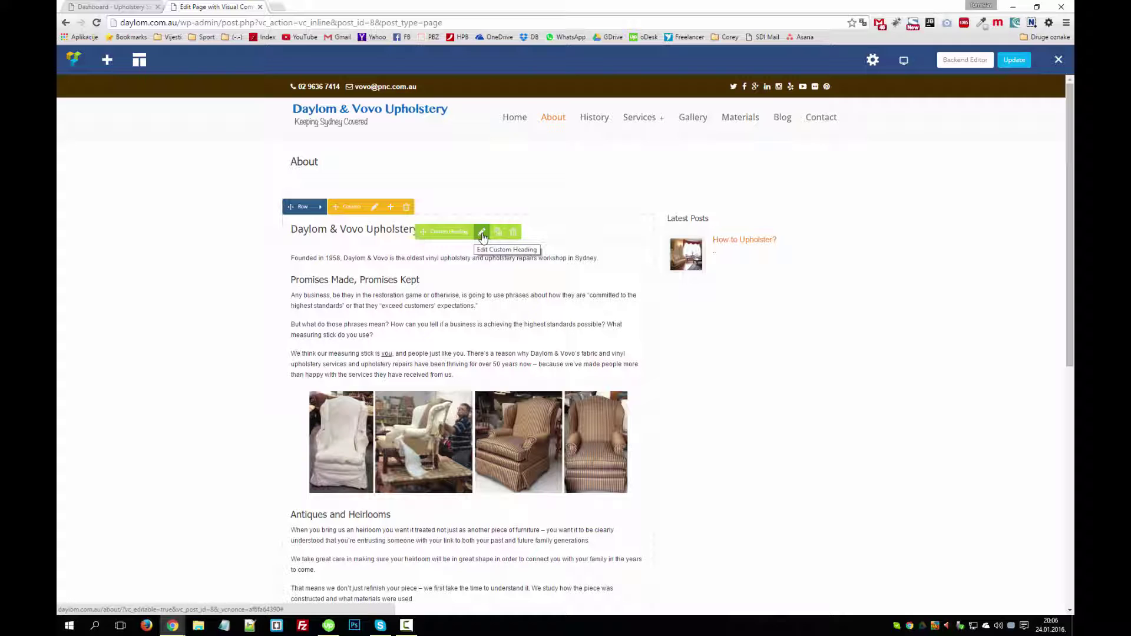
left_click(483, 235)
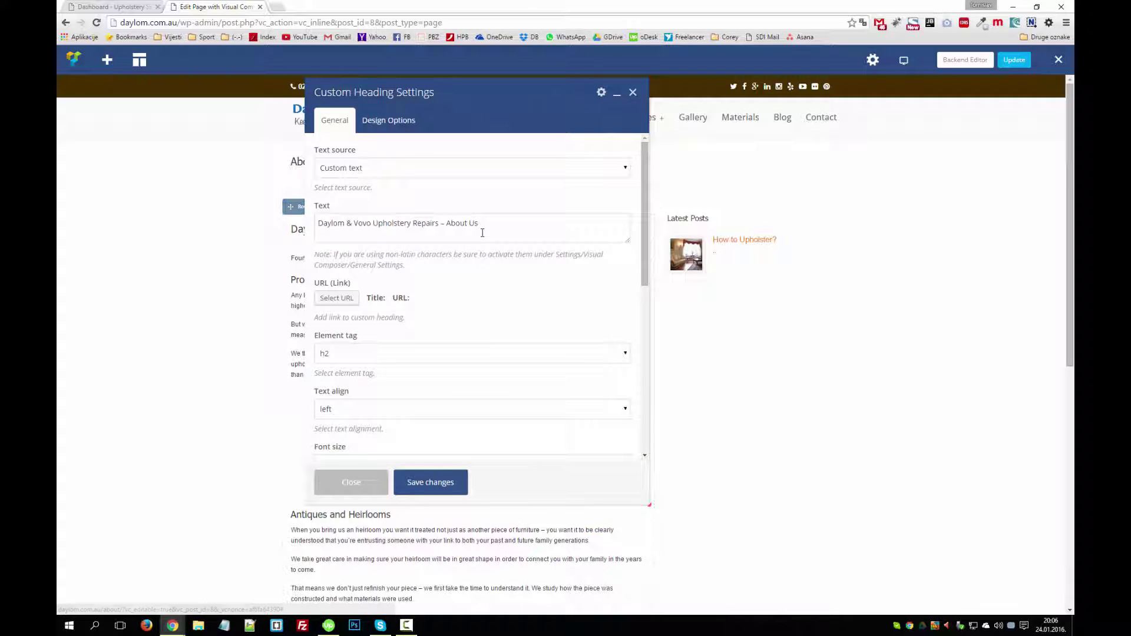
left_click_drag(470, 93, 802, 104)
left_click_drag(857, 233, 631, 222)
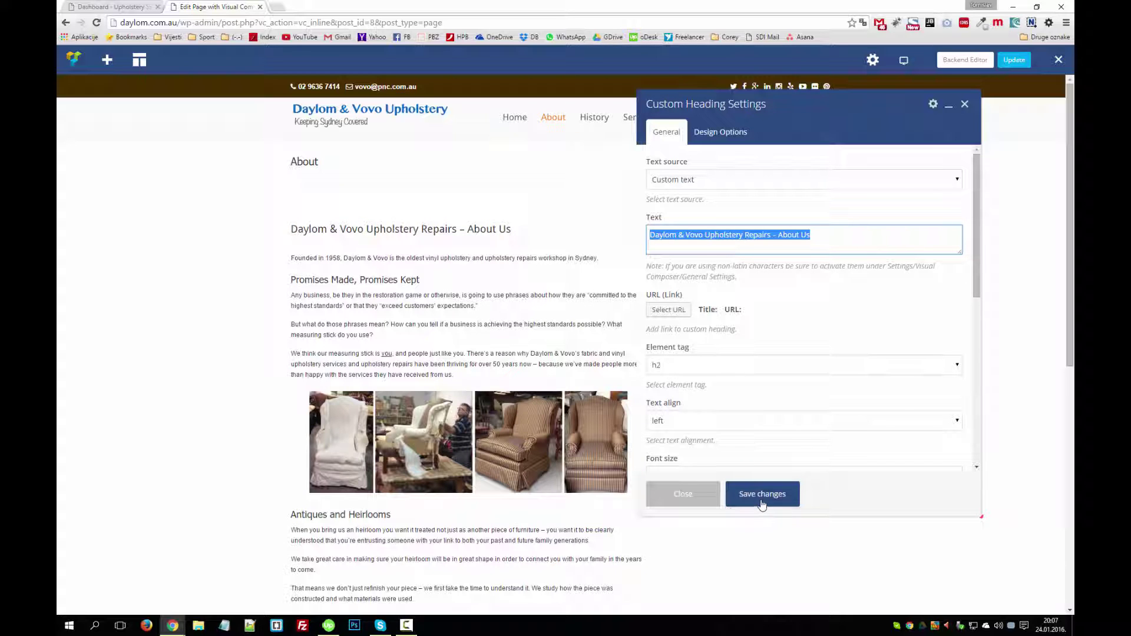
left_click(964, 103)
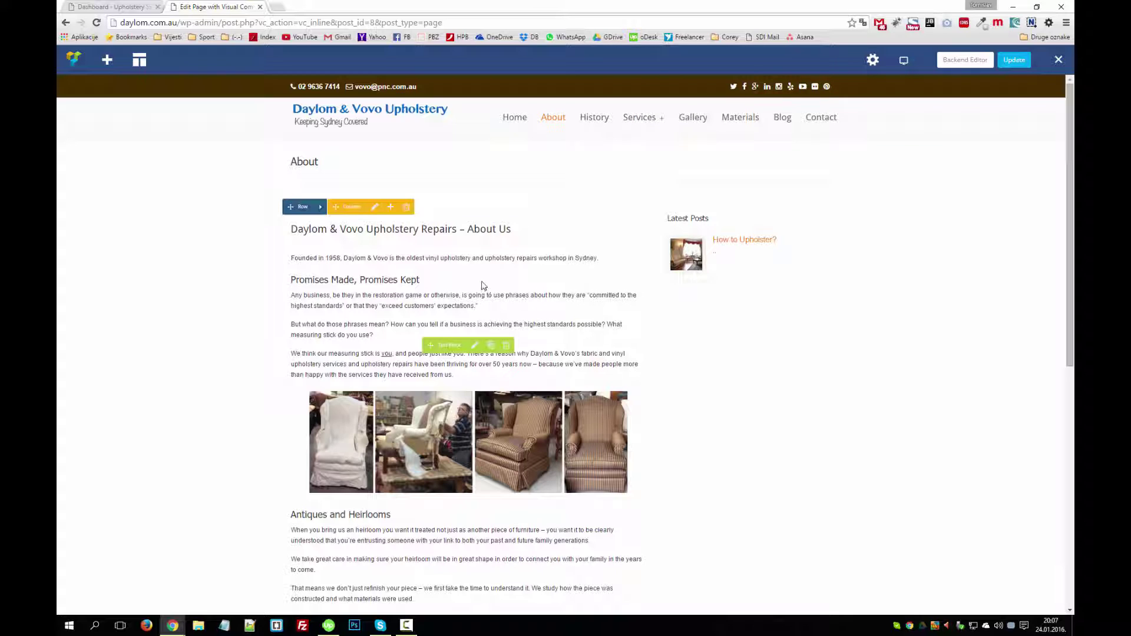
Open the settings of the main text block below the heading and enlarge the dialog and its text editing area.
left_click(474, 346)
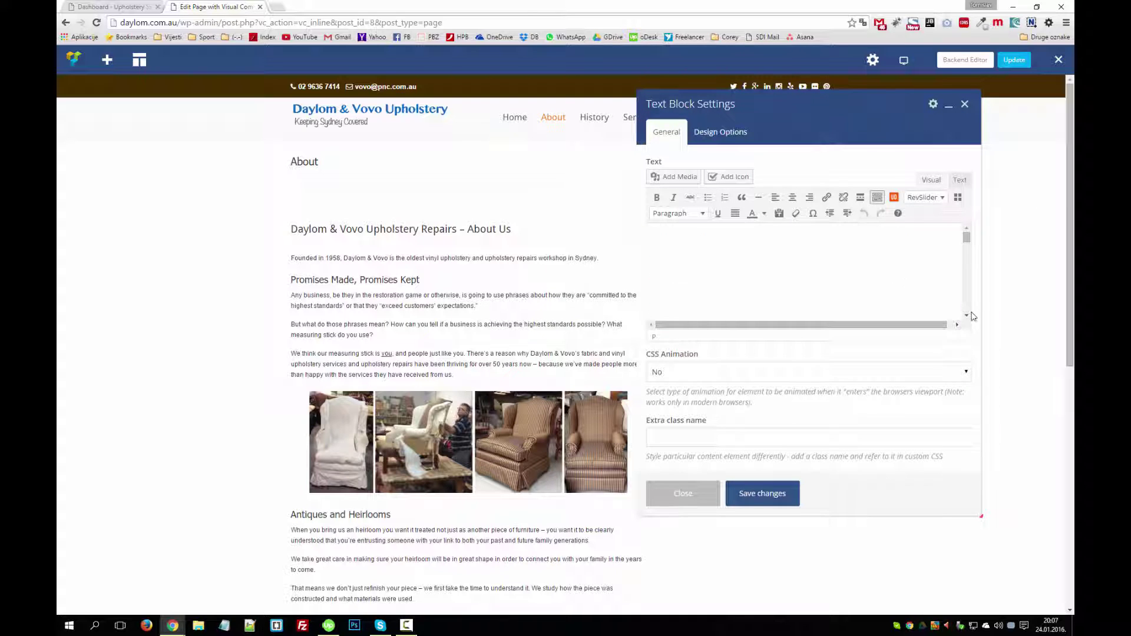
left_click_drag(980, 515, 988, 576)
left_click_drag(972, 338, 967, 468)
scroll(831, 311, "down", 3)
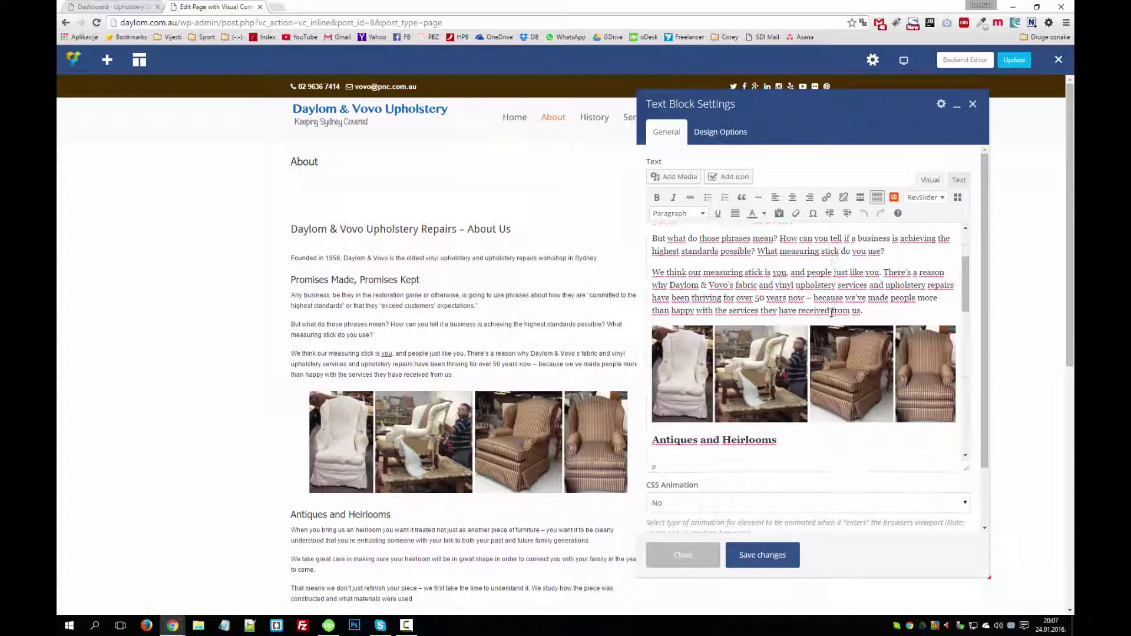
scroll(835, 322, "up", 3)
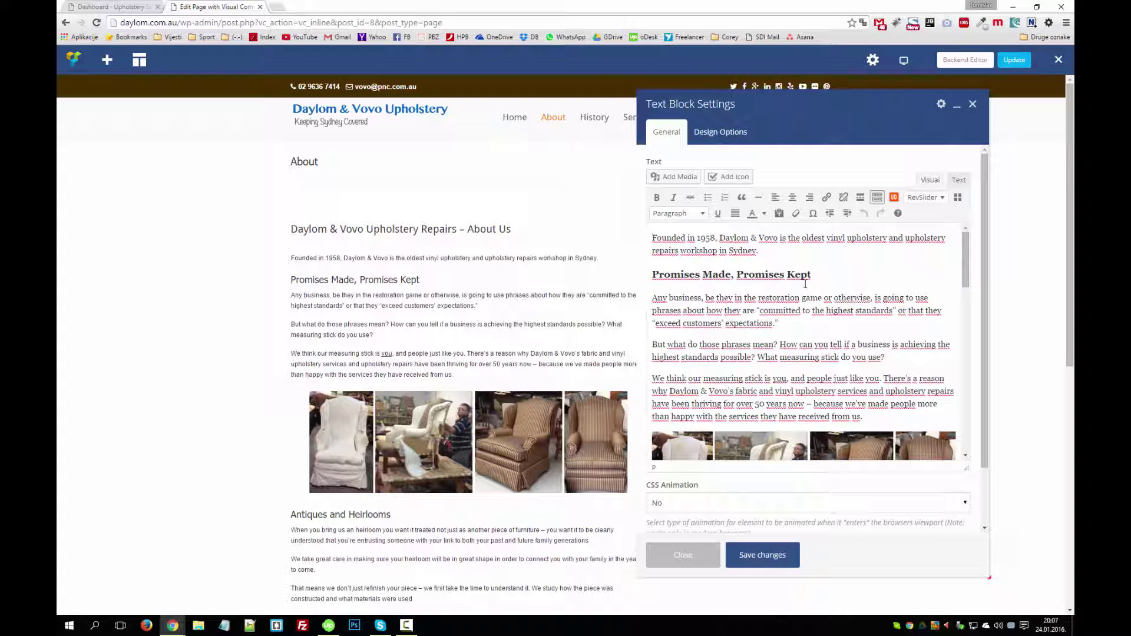
Examine the text block's HTML source around the "Promises Made, Promises Kept" h3 heading and return to the visual view.
left_click(958, 180)
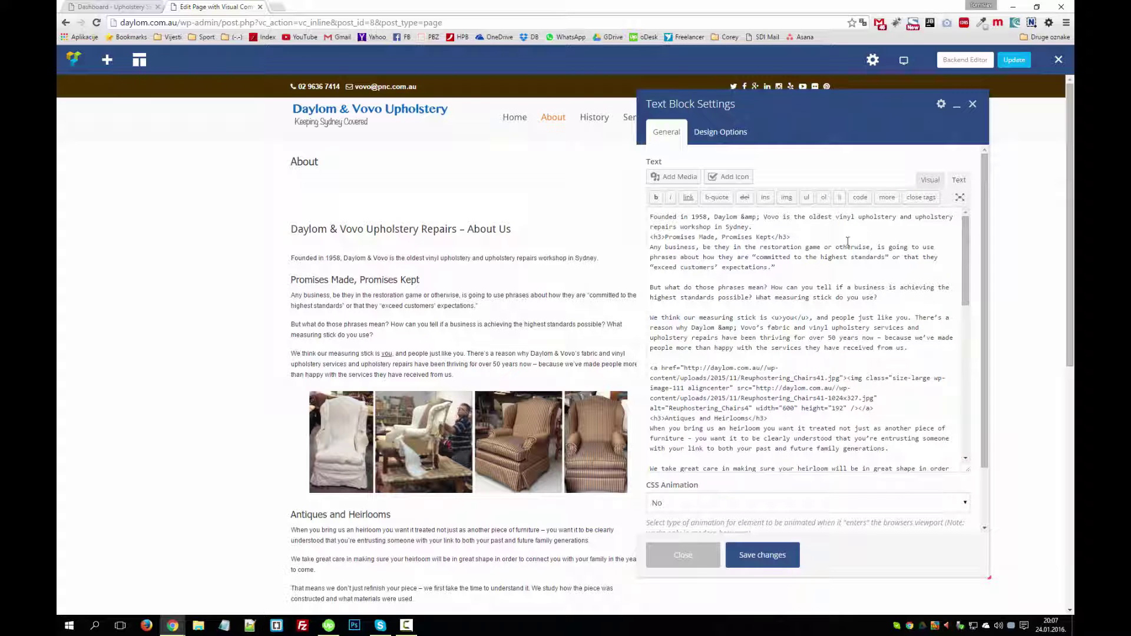
left_click_drag(790, 237, 774, 234)
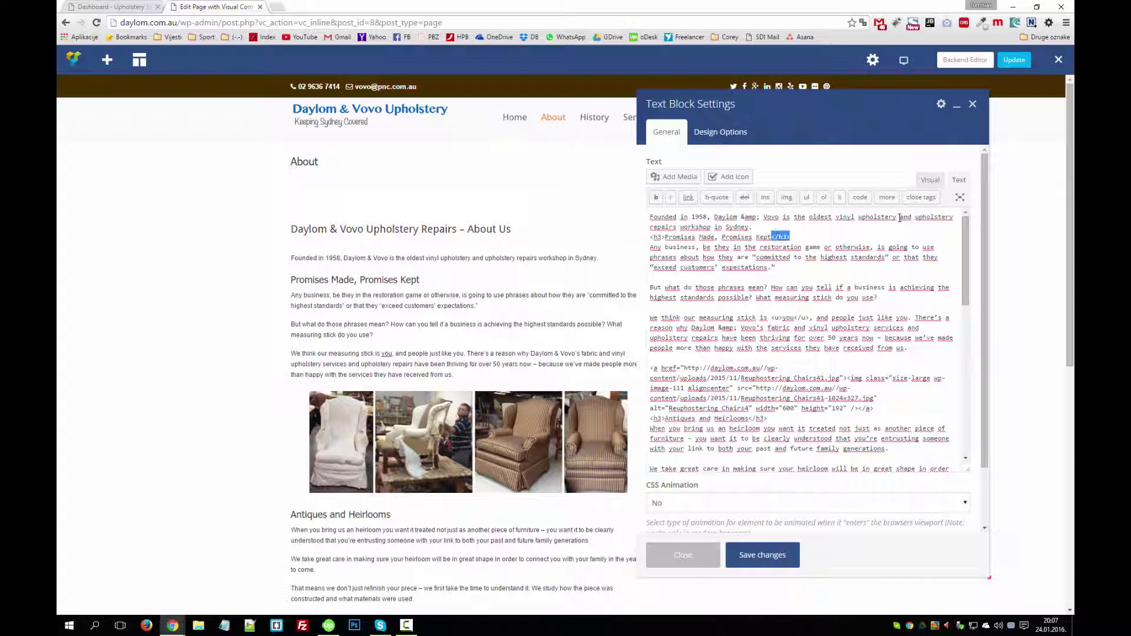
left_click(800, 238)
left_click_drag(810, 237, 648, 218)
left_click(811, 297)
left_click(941, 181)
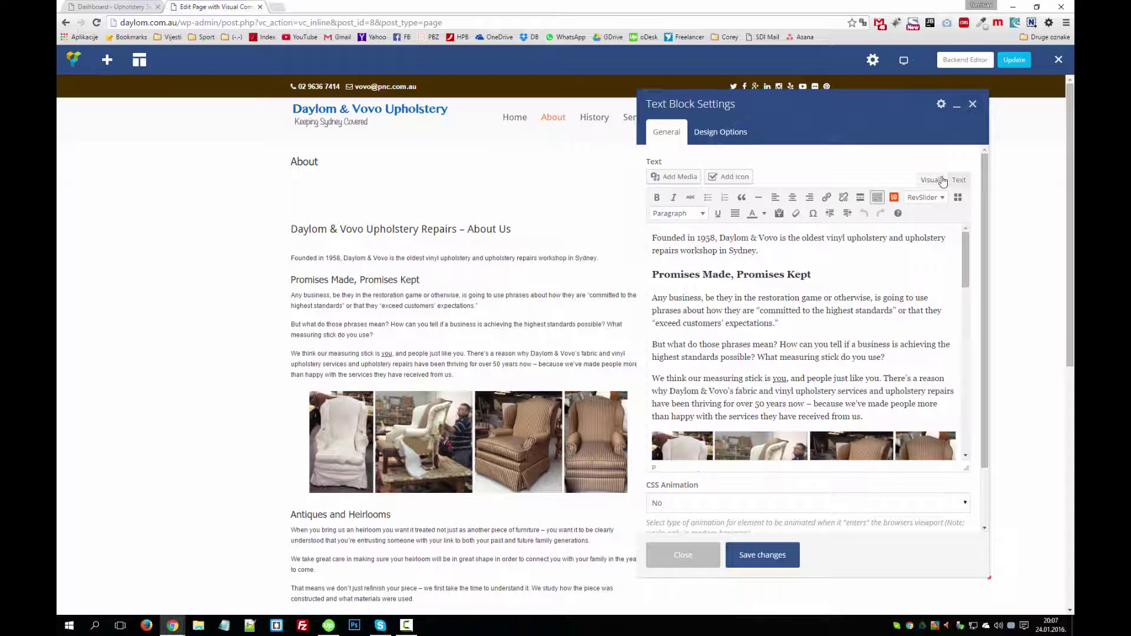
Add the sentence "Some text right here." after the first paragraph of the text block and start a new paragraph below it.
left_click(805, 248)
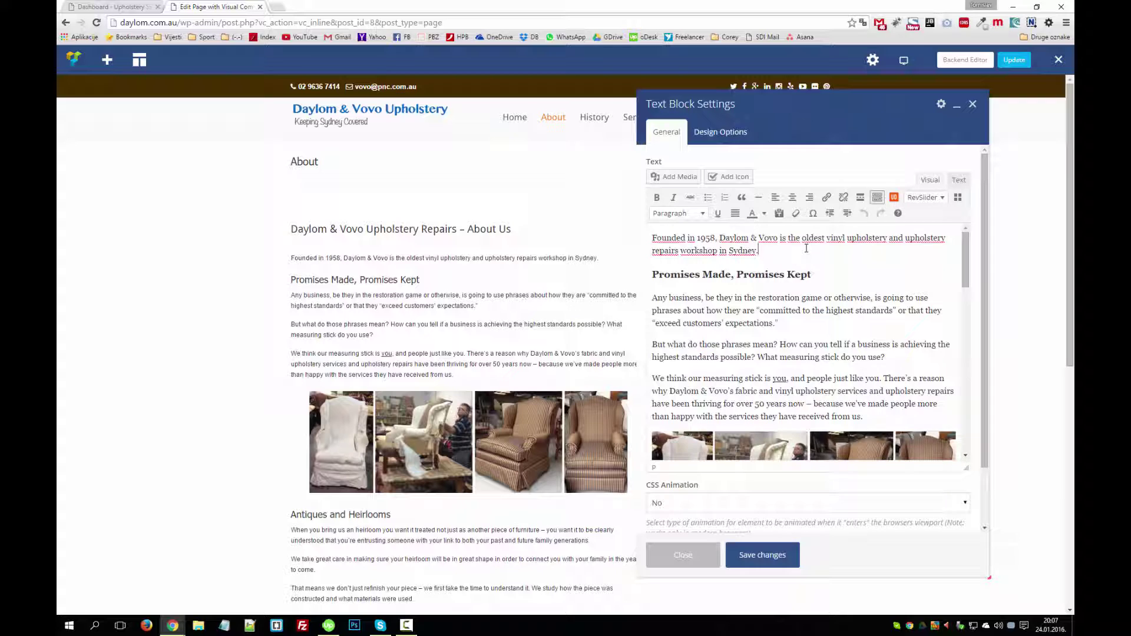
type("Some text right here.")
scroll(791, 318, "down", 5)
scroll(793, 316, "up", 5)
key("Return")
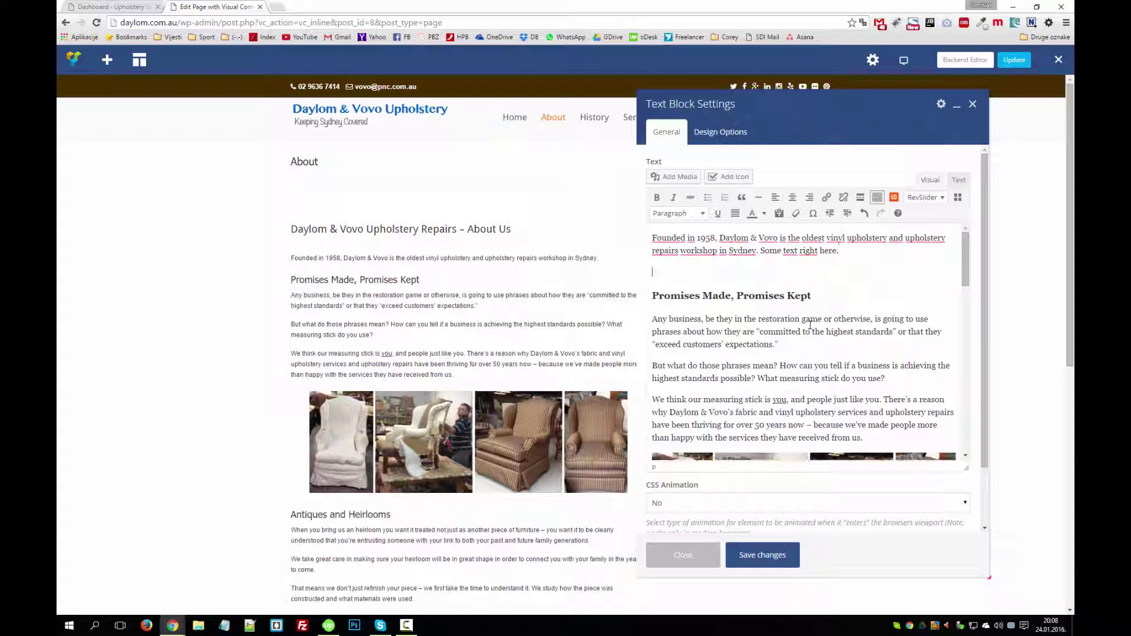
left_click(827, 197)
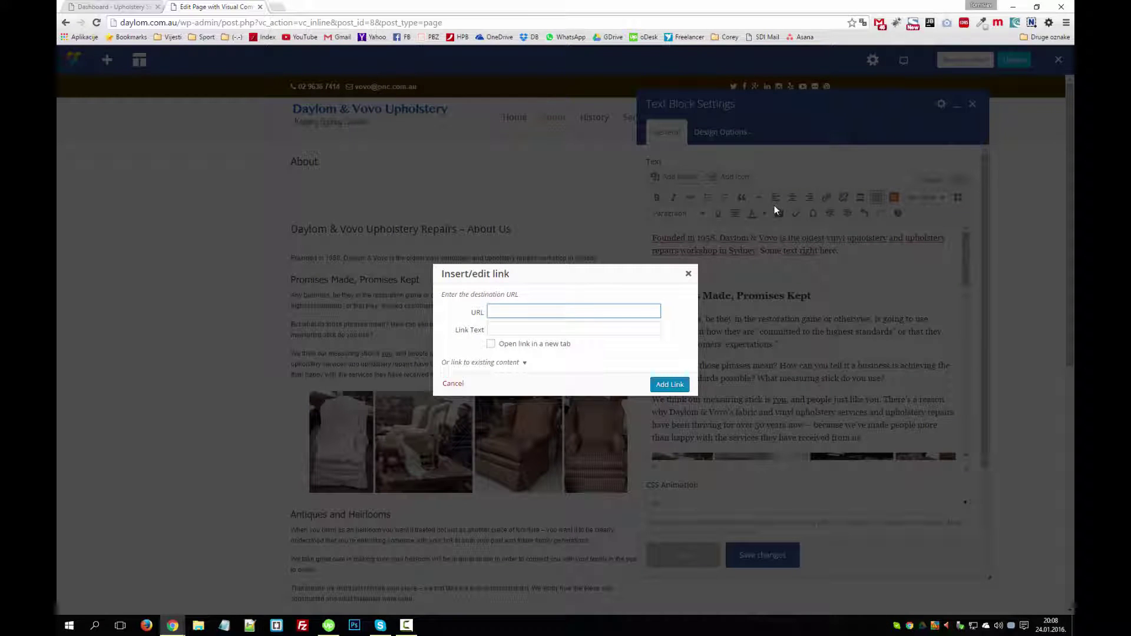
type(".youtube.com")
key("Tab")
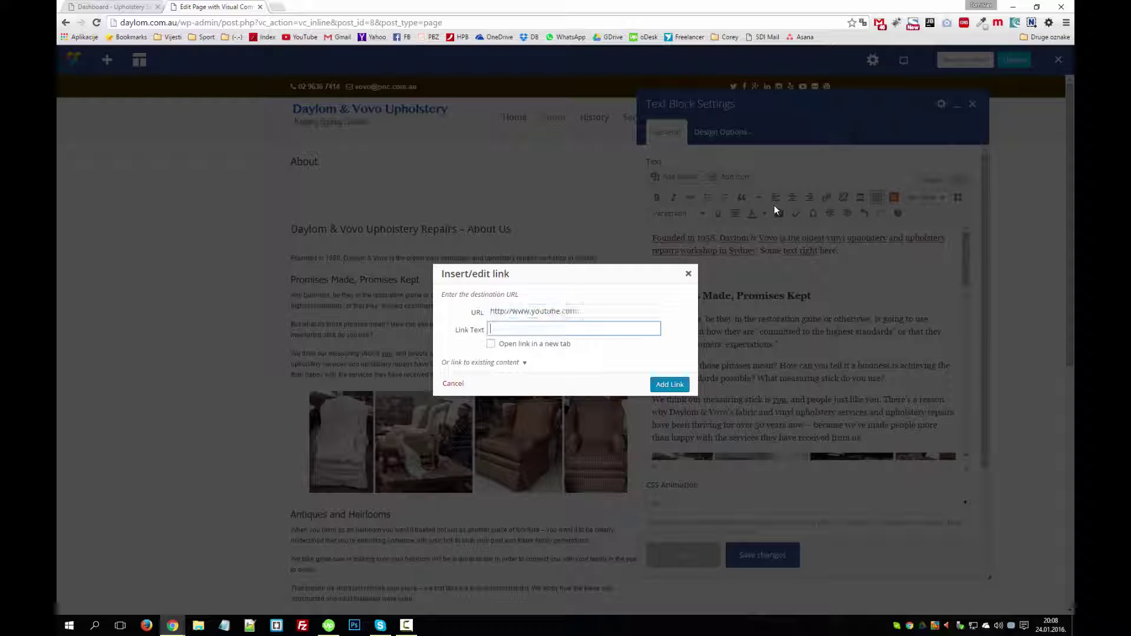
type("Youtube")
left_click(670, 385)
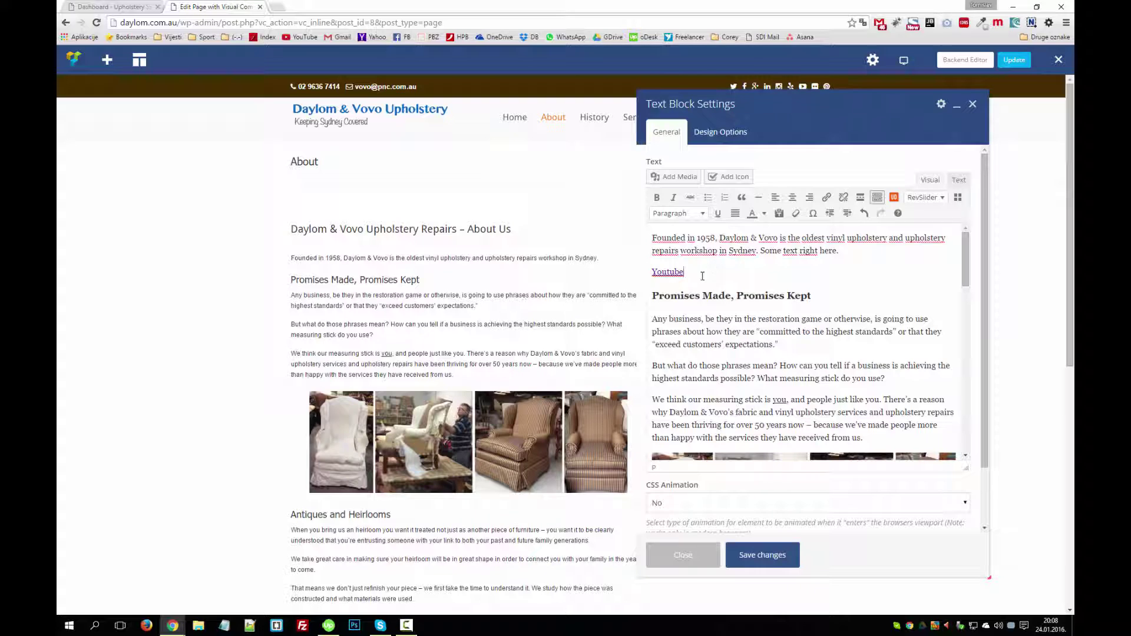
left_click_drag(702, 276, 643, 269)
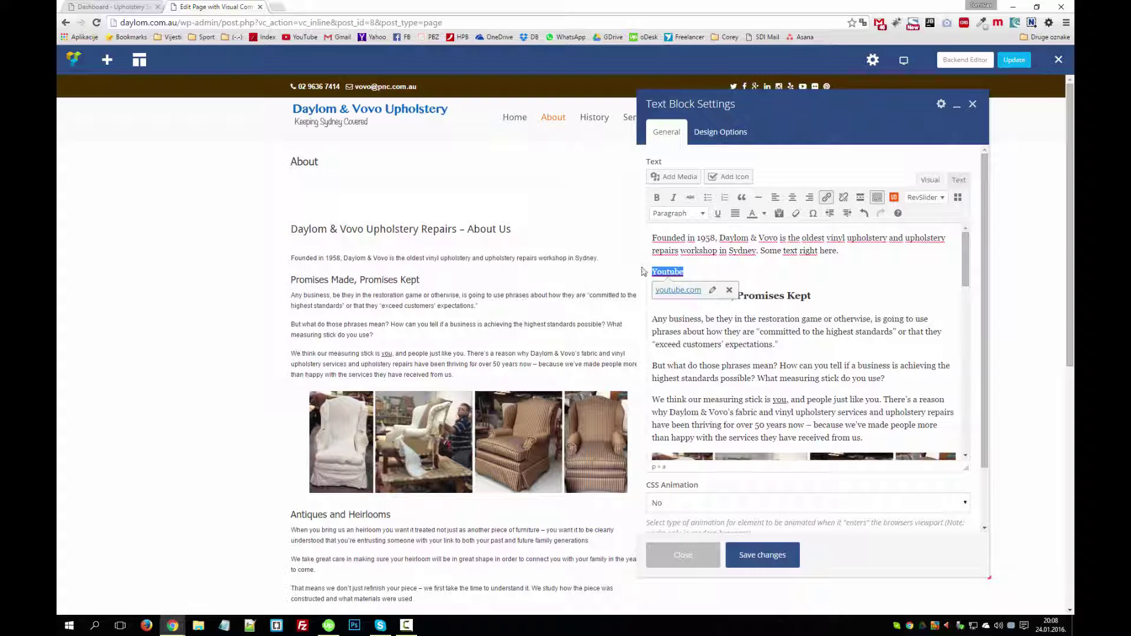
key("BackSpace")
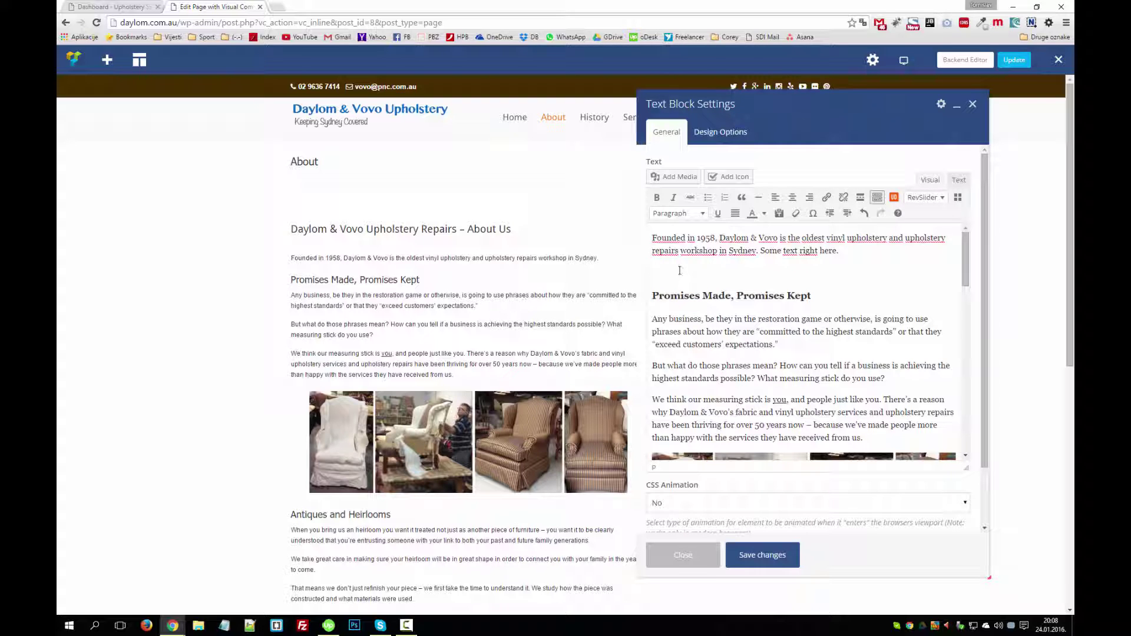
Open the media library for the text block and select the black sofa image Furniture_Upholstery.jpg.
left_click(684, 181)
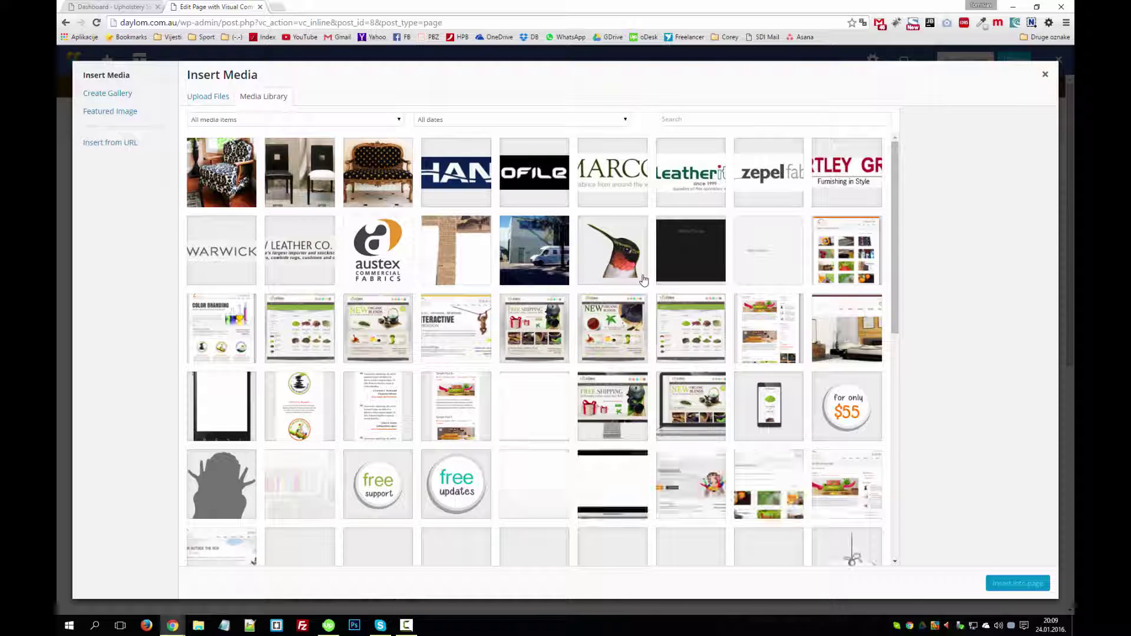
left_click(212, 173)
left_click(311, 188)
left_click(369, 181)
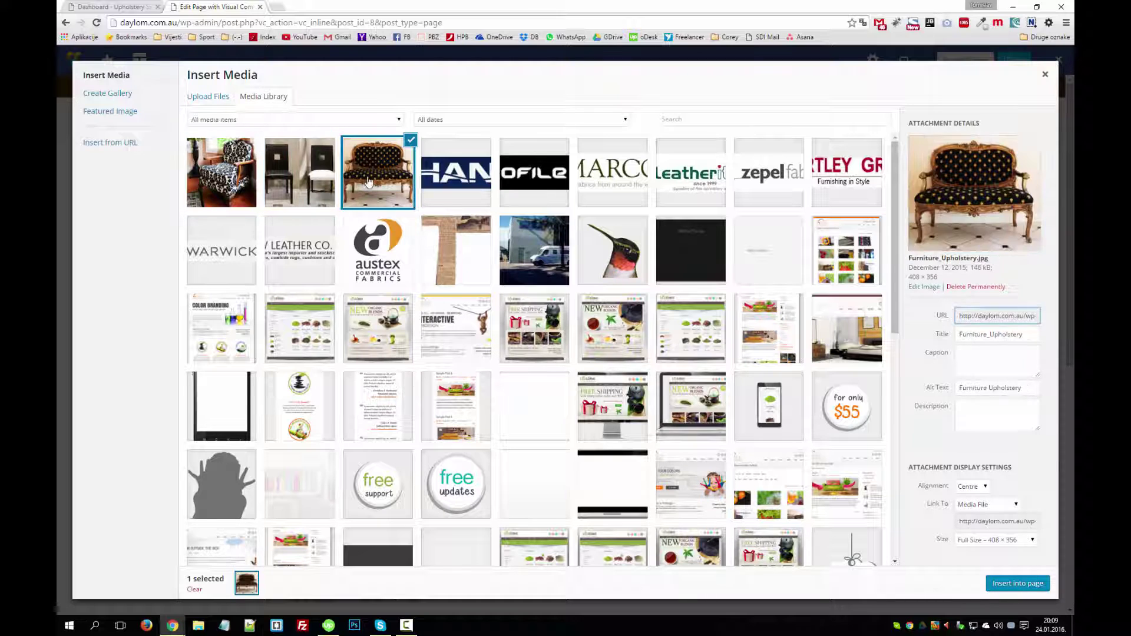
Check the size and alignment options available for the selected sofa image, keeping full size and centre alignment.
left_click(989, 539)
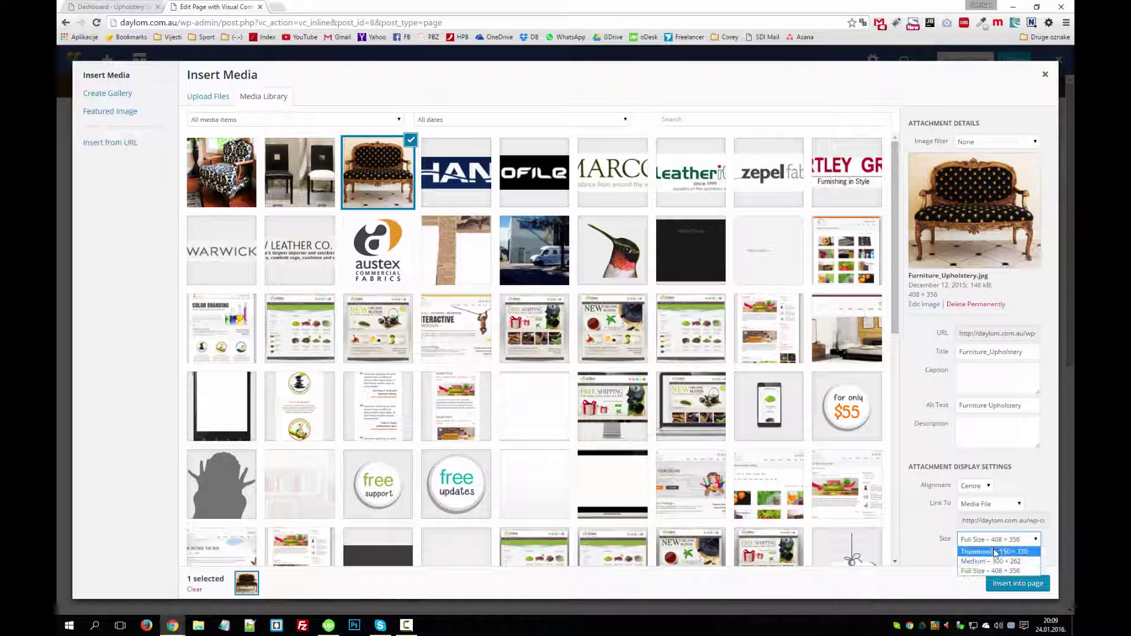
left_click(977, 488)
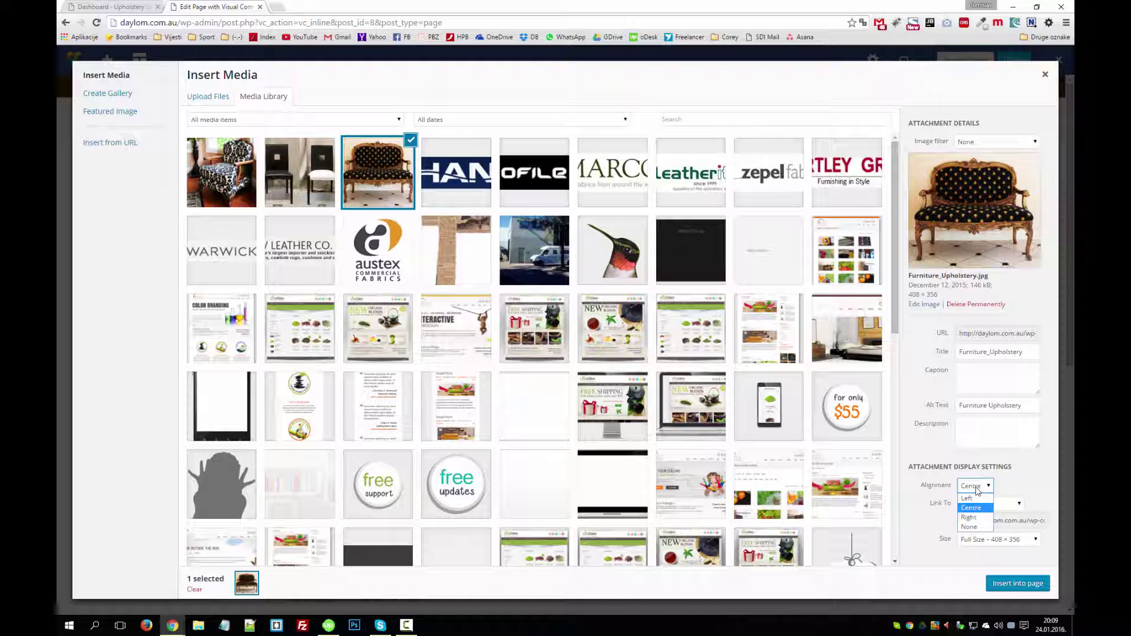
left_click(1016, 494)
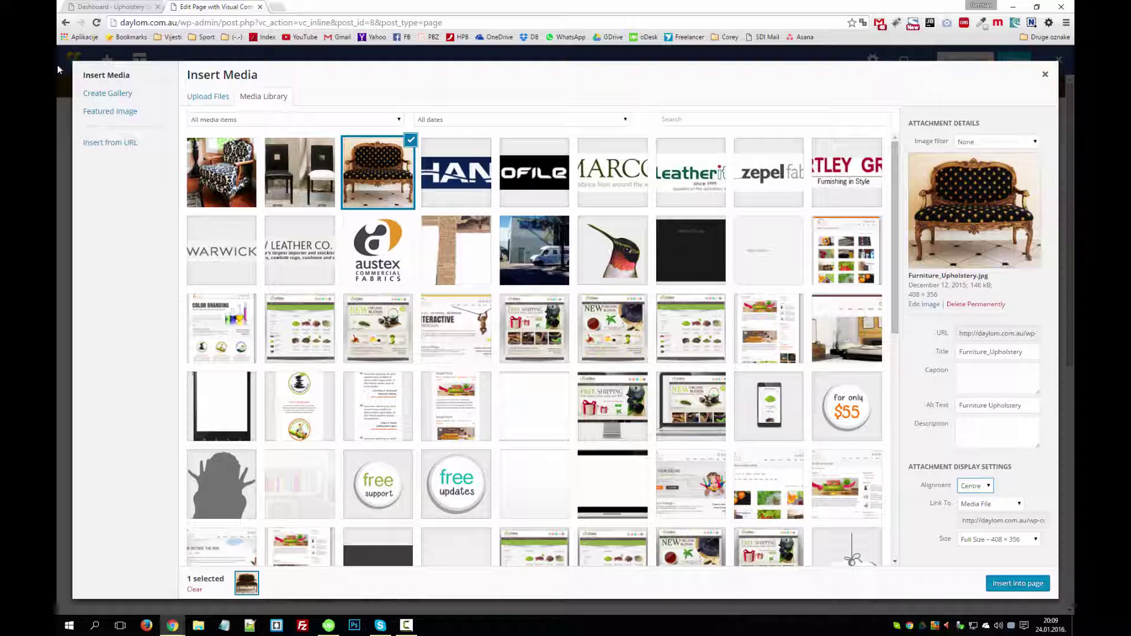
Try choosing the file itsmeha from the computer for upload and cancel the file selection.
left_click(205, 100)
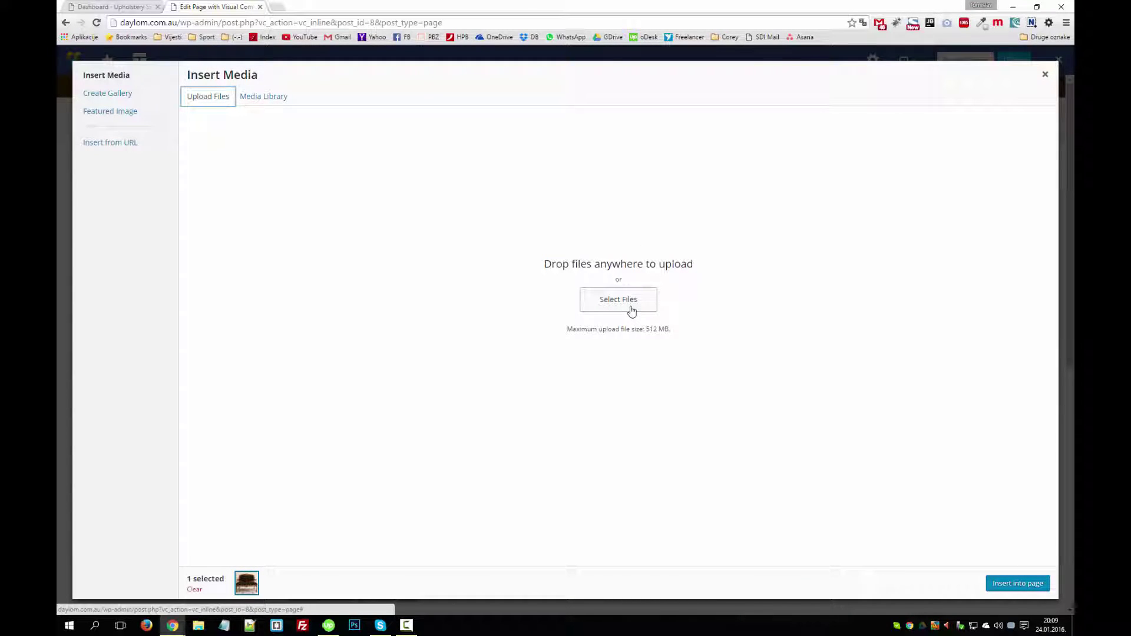
left_click(631, 301)
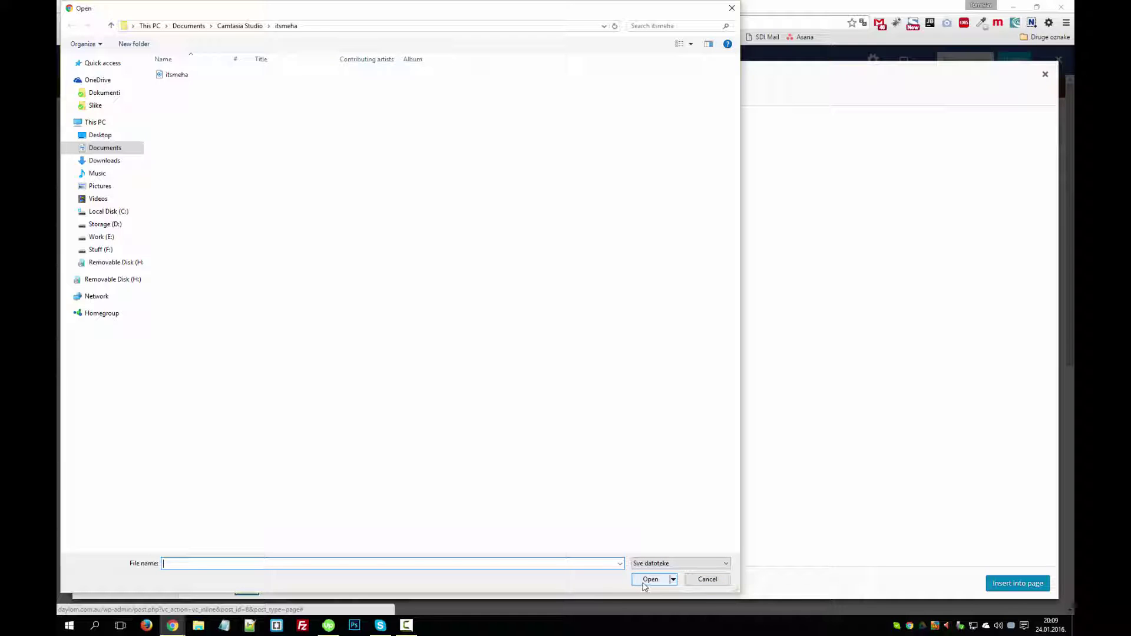
left_click(221, 76)
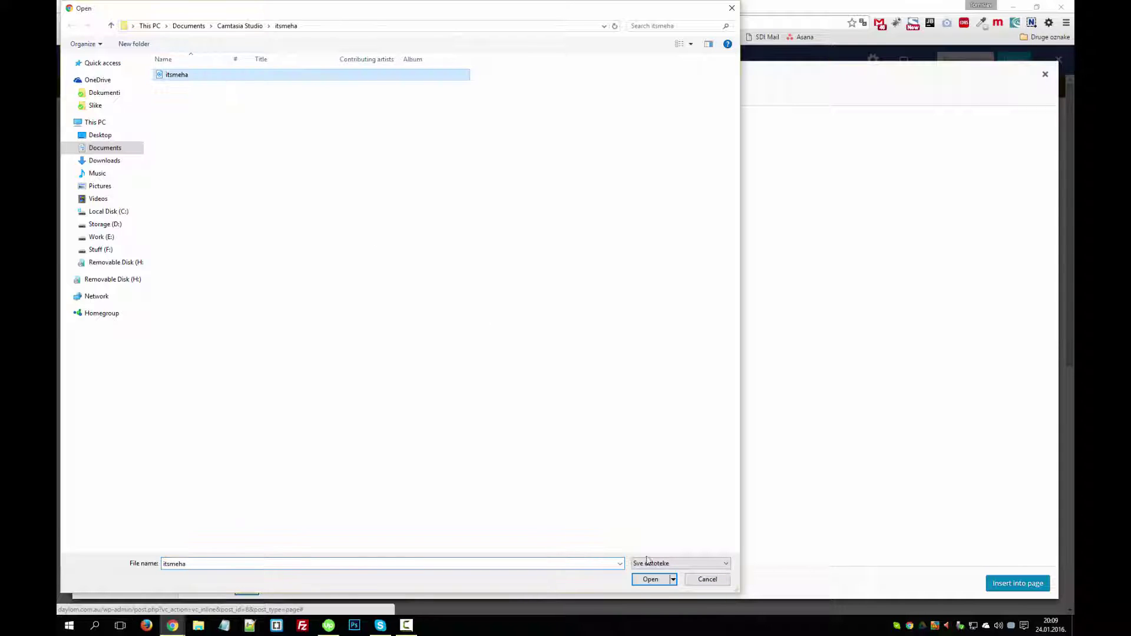
left_click(707, 579)
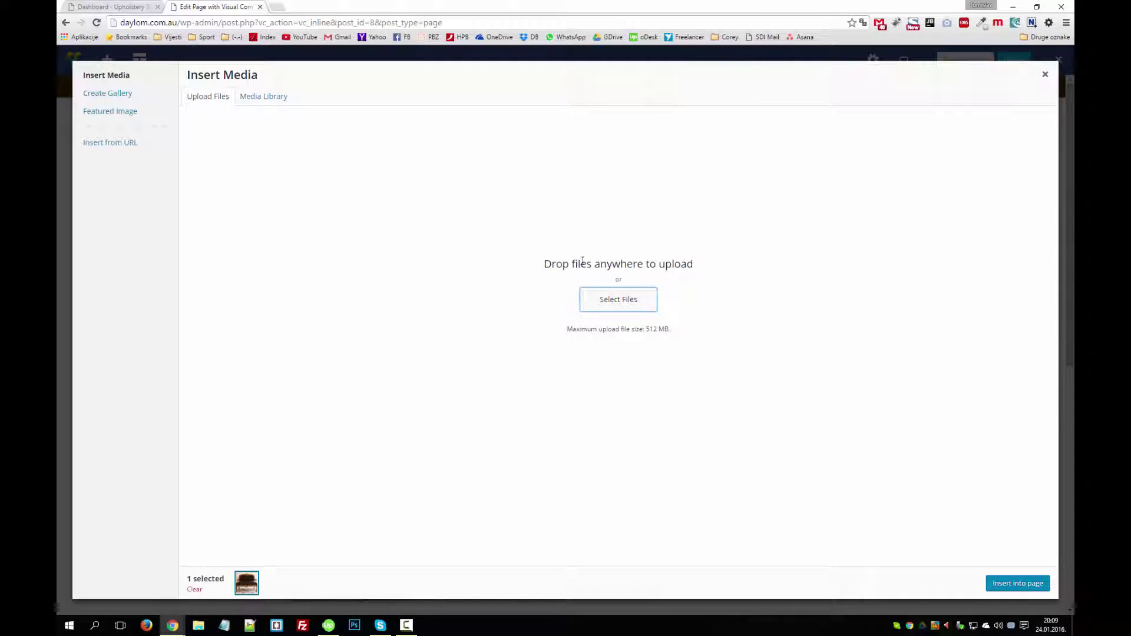
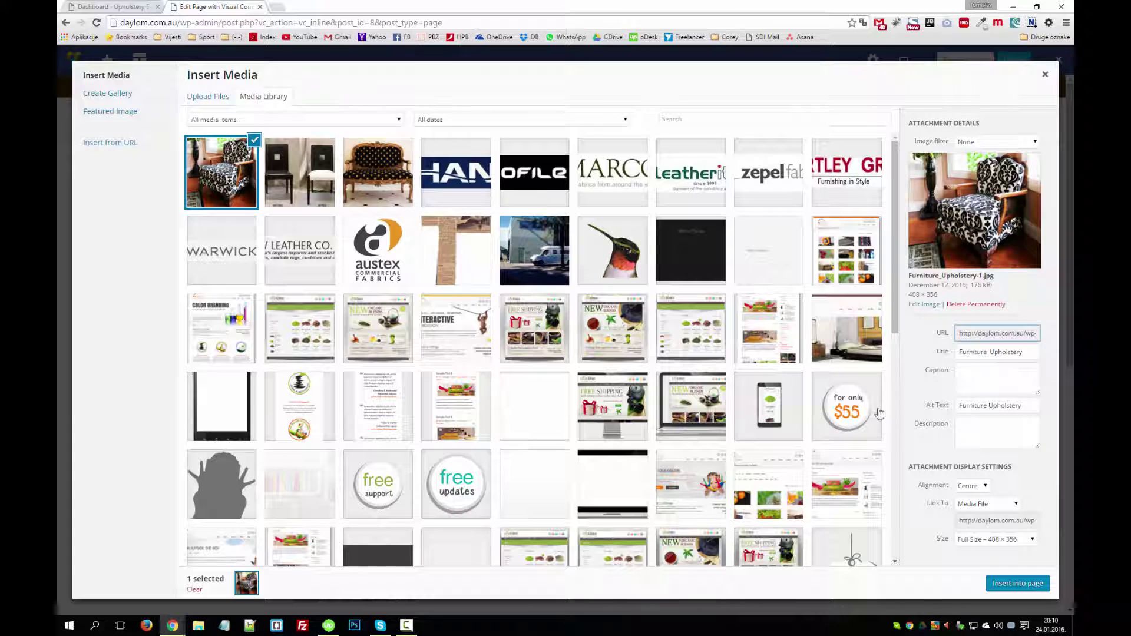
Insert the armchair image Furniture_Upholstery-1.jpg into the text block with left alignment and Medium size, 300 × 262.
left_click(977, 489)
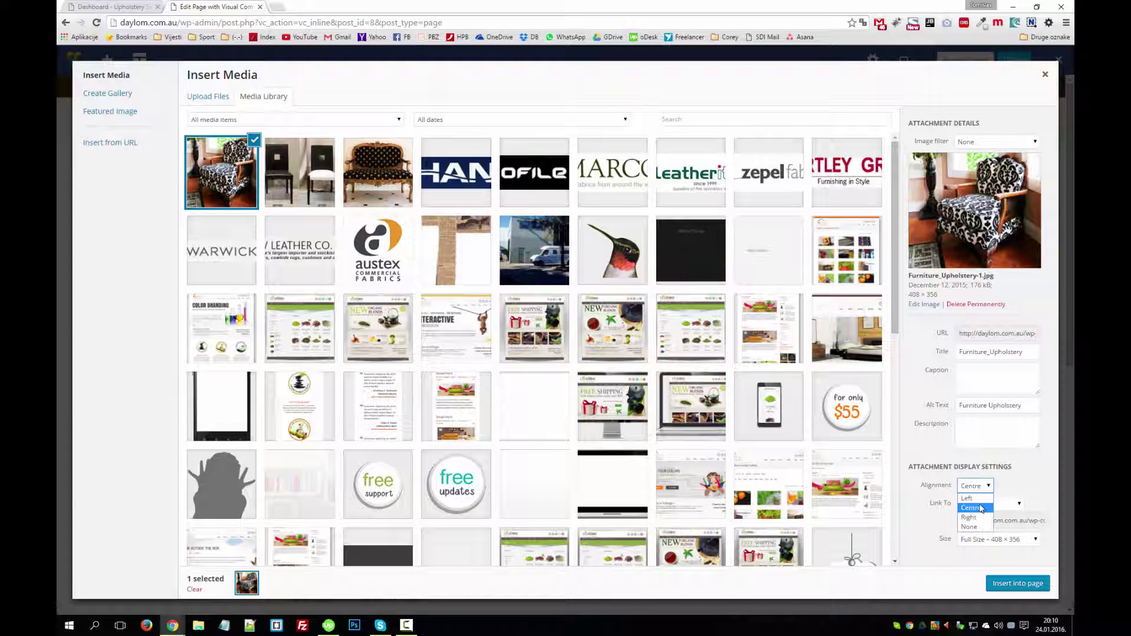
left_click(973, 502)
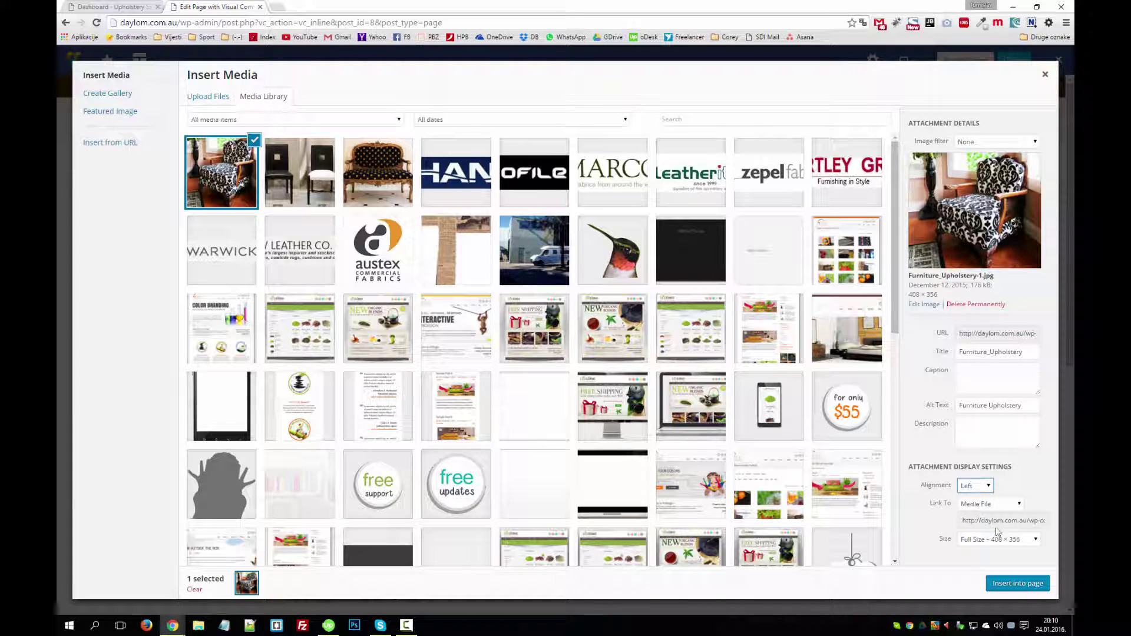
left_click(982, 547)
left_click(995, 562)
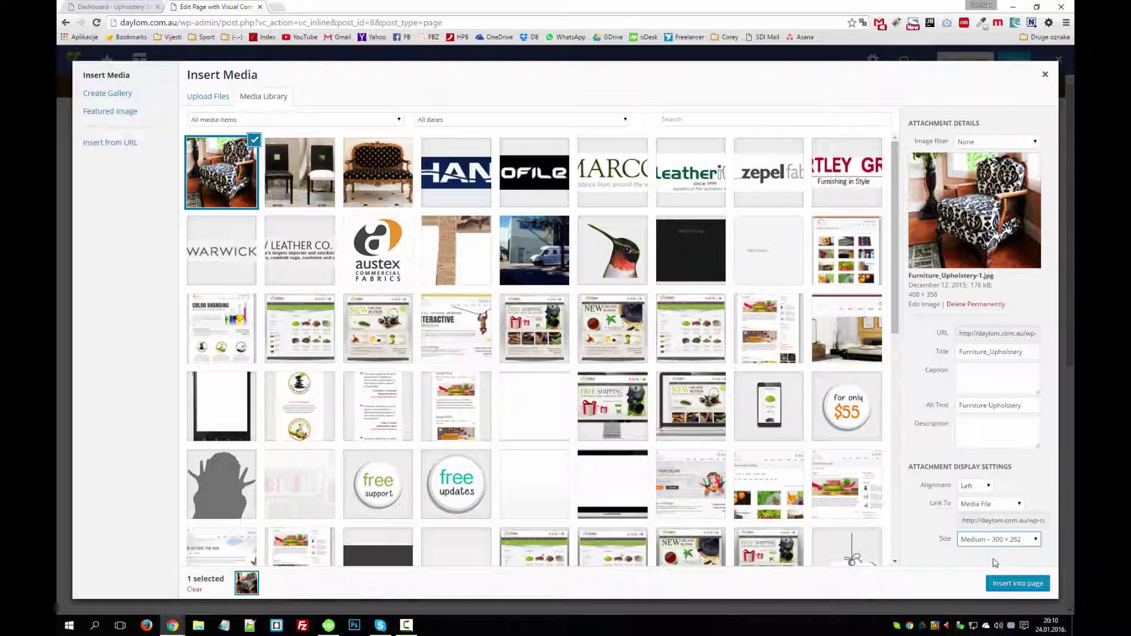
left_click(1021, 584)
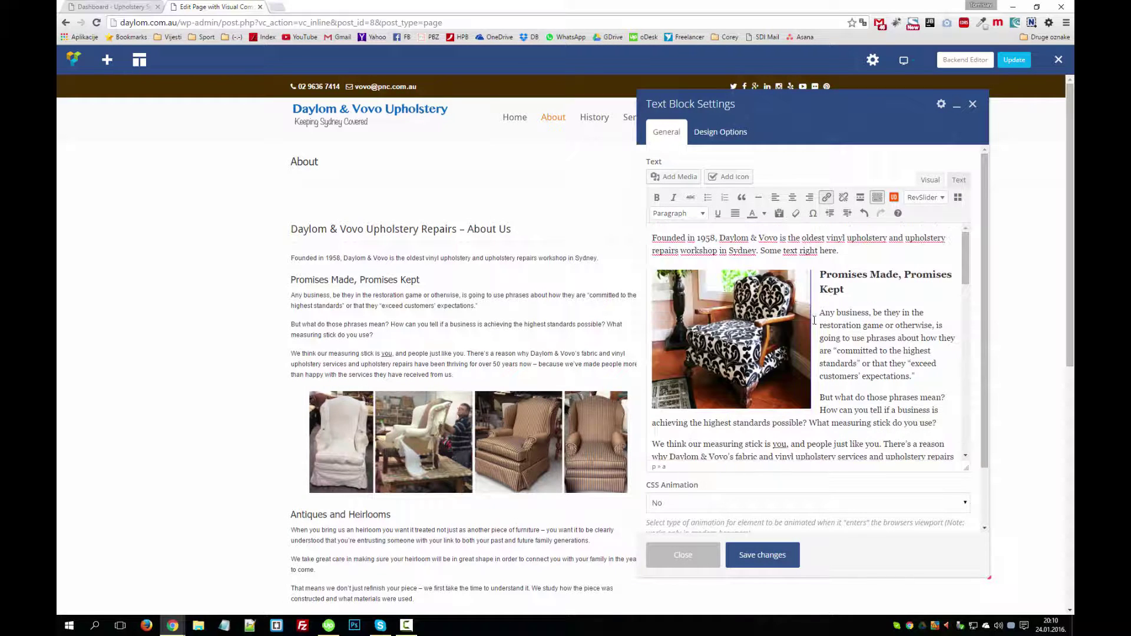
Try centre and right alignment on the inserted armchair image.
left_click(771, 320)
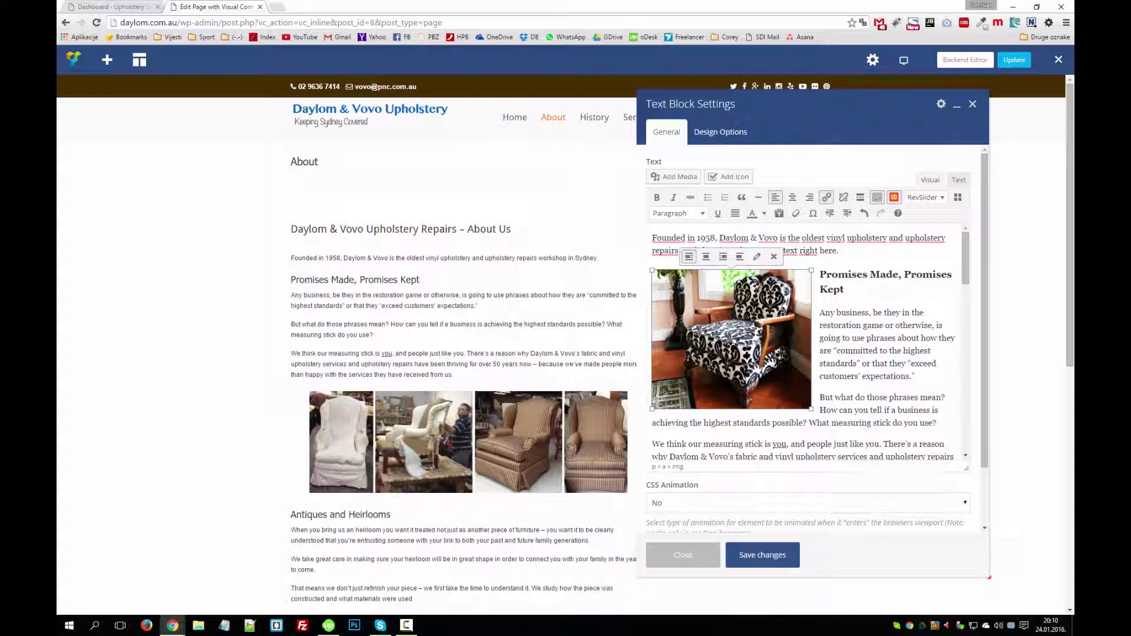
left_click(705, 257)
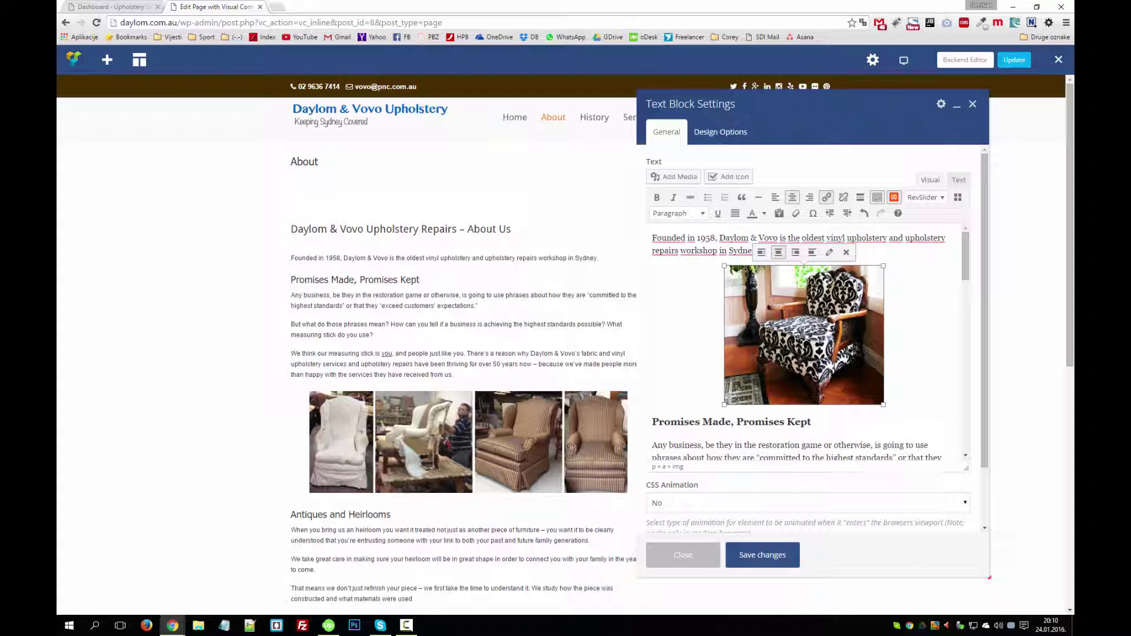
left_click(795, 252)
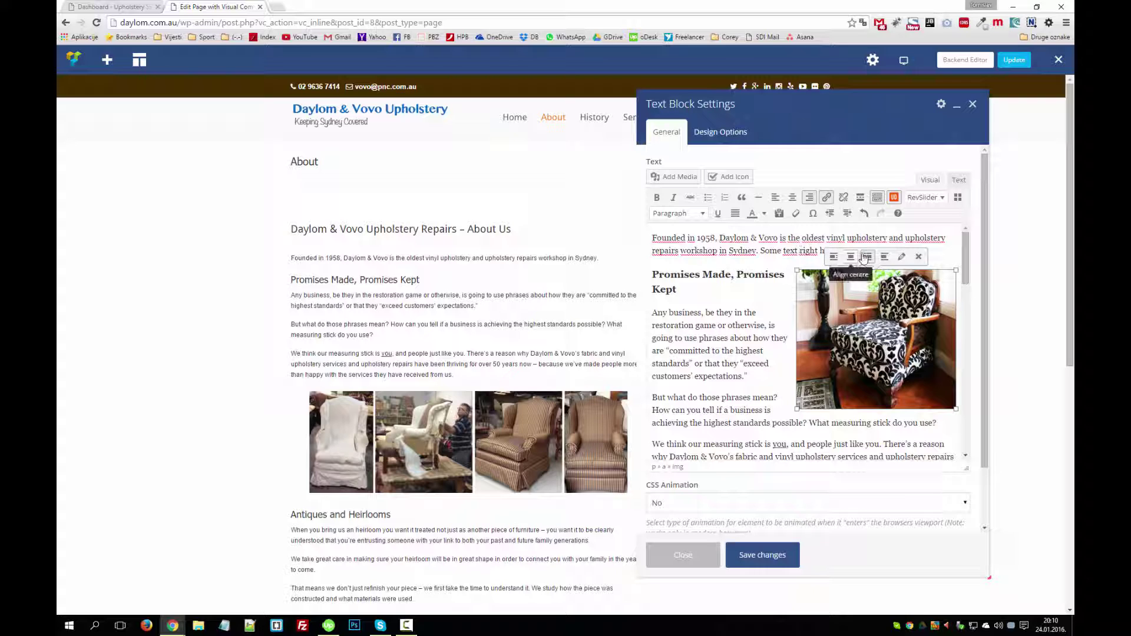
Remove the armchair image from the text block and leave the front-end editor without saving the changes.
left_click(921, 258)
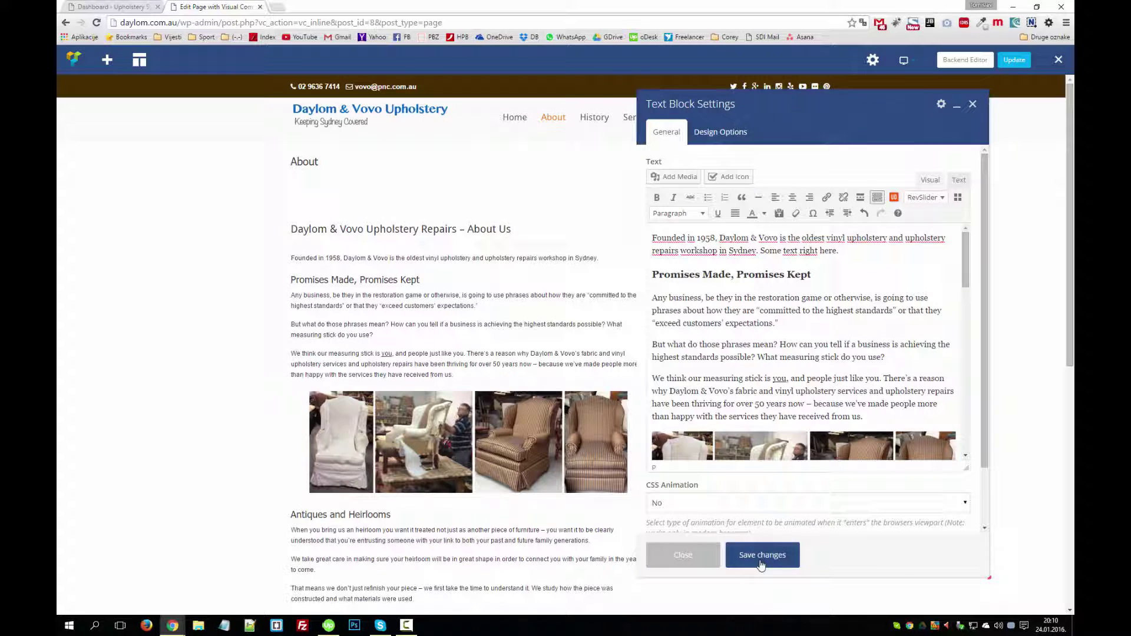
left_click(692, 563)
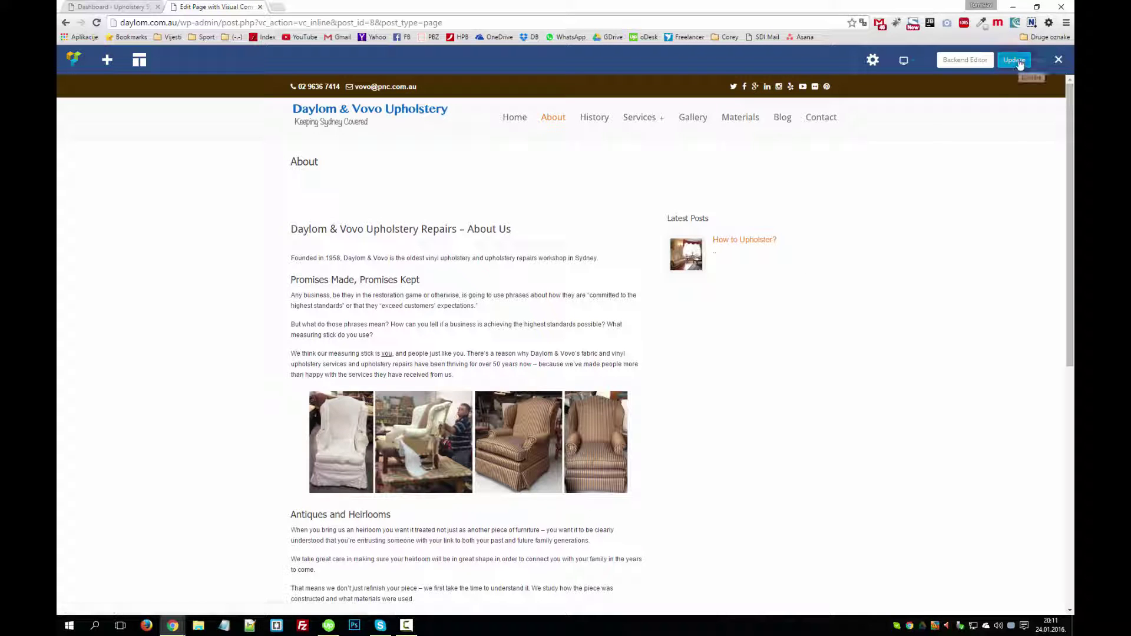
scroll(880, 363, "down", 5)
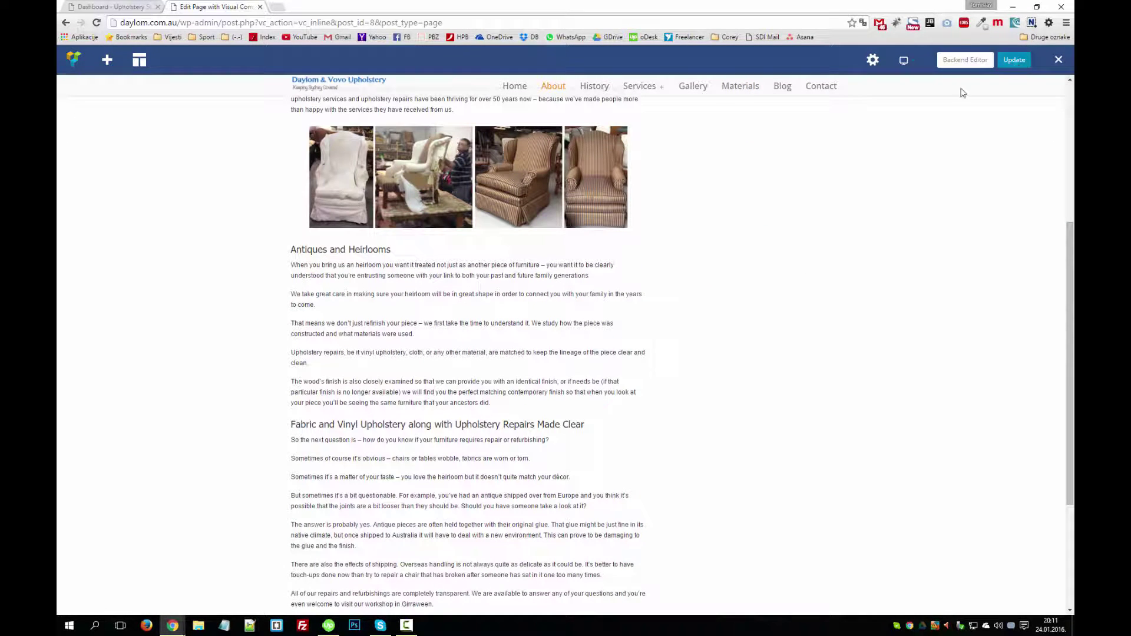
scroll(880, 183, "up", 5)
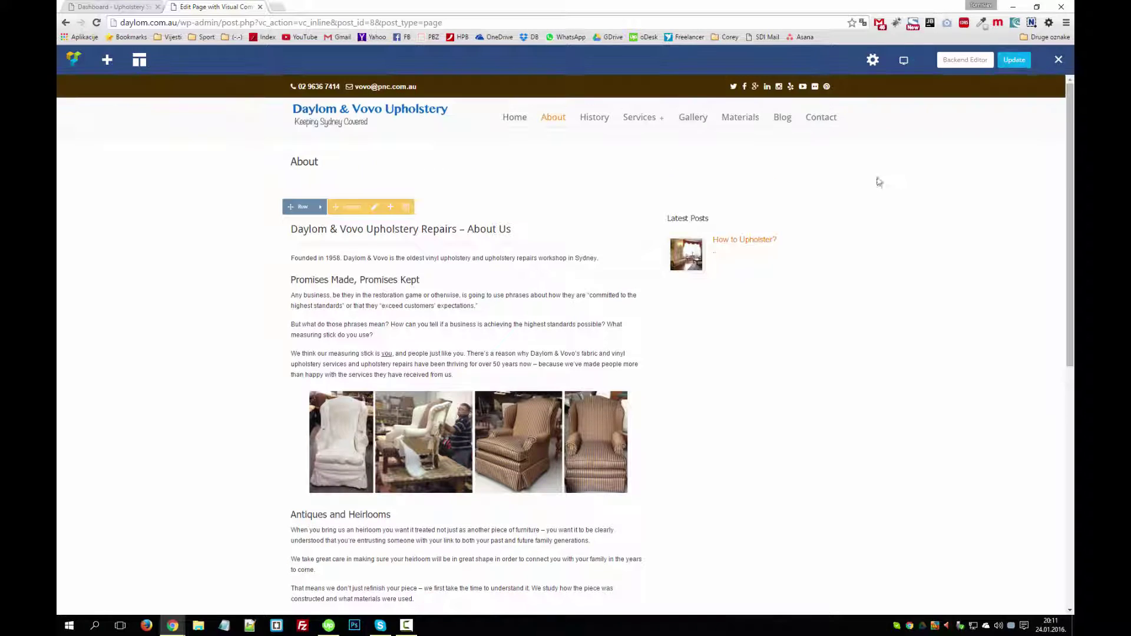
left_click(1066, 61)
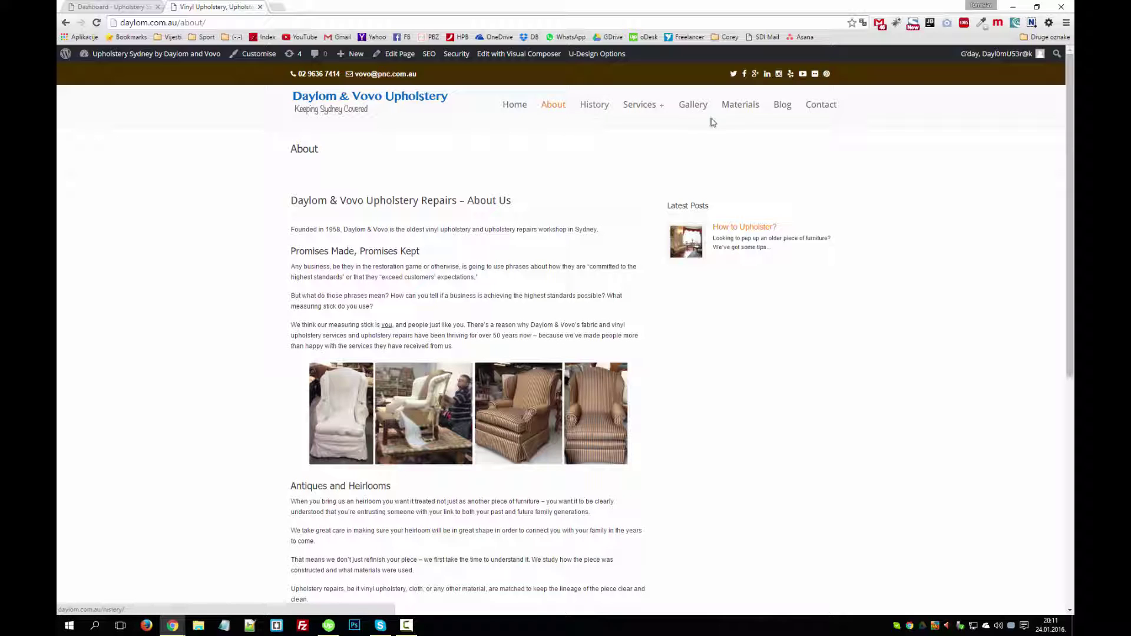
Open the website's History page and look through its text, furniture photos and newspaper clipping.
left_click(602, 106)
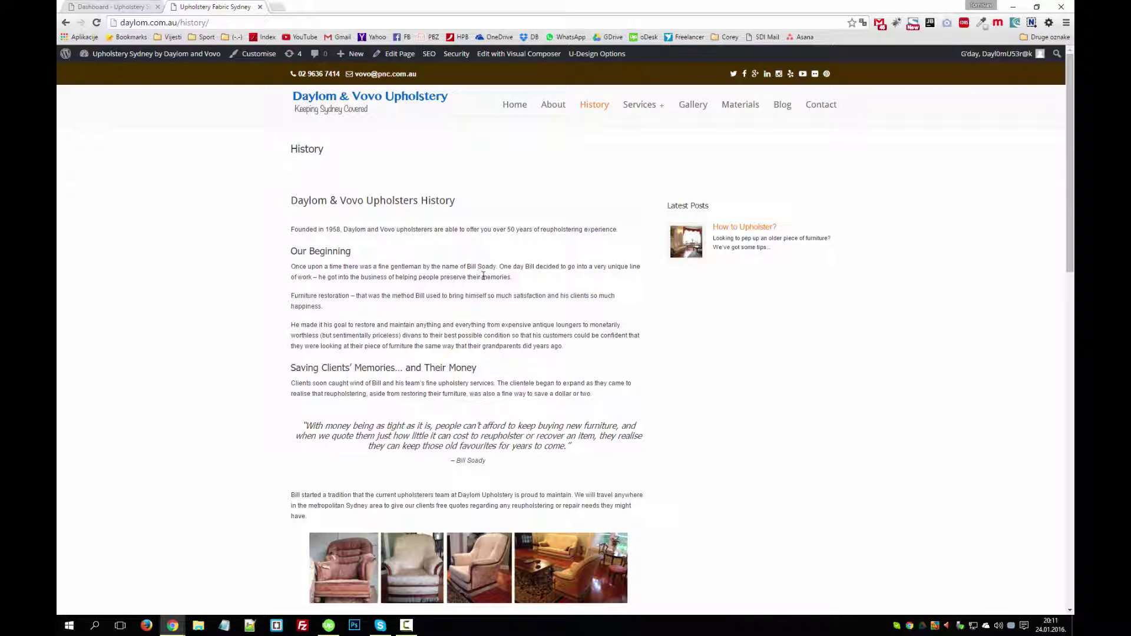
scroll(487, 279, "down", 3)
scroll(446, 407, "down", 8)
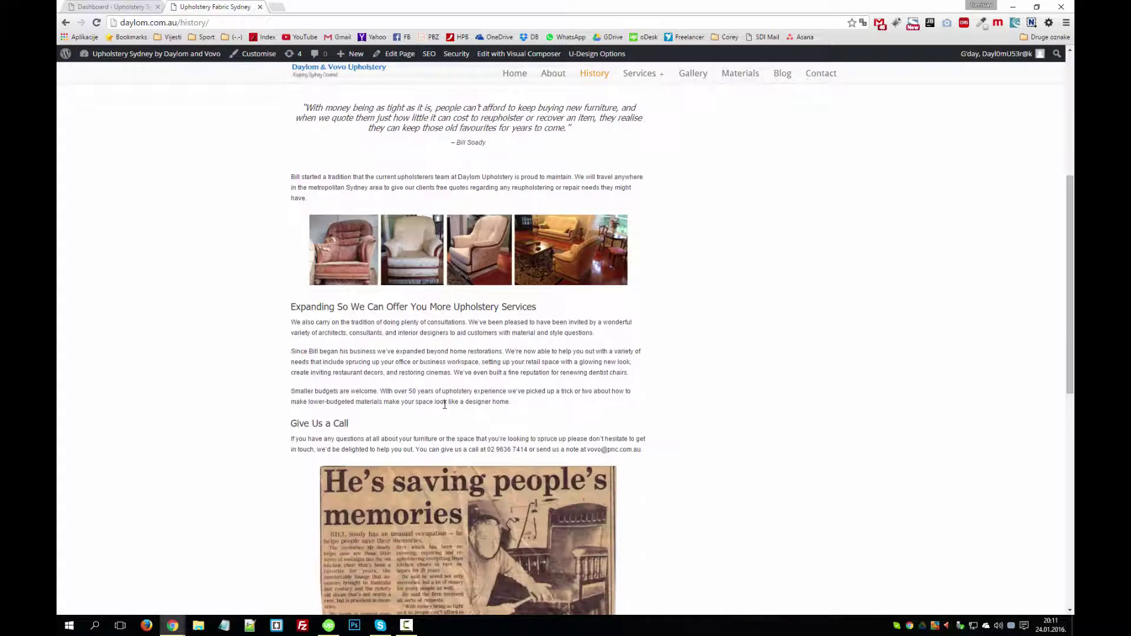
scroll(446, 407, "down", 5)
scroll(450, 398, "up", 12)
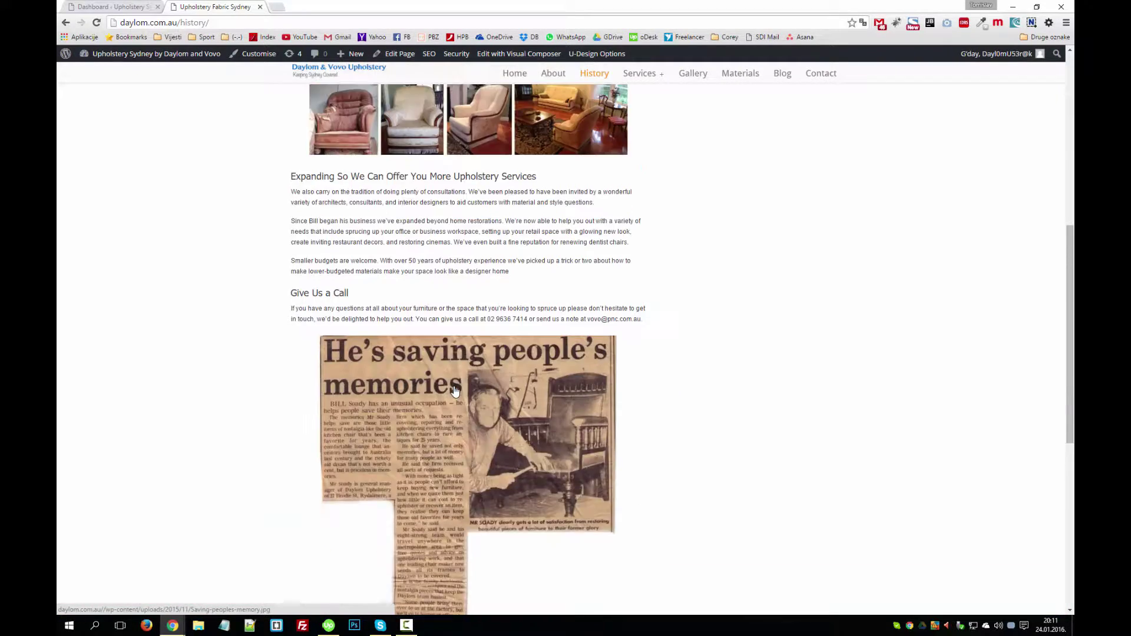
scroll(454, 389, "up", 3)
Go to the website's Home page, pause its slider video and open the page in Visual Composer.
mouse_move(639, 106)
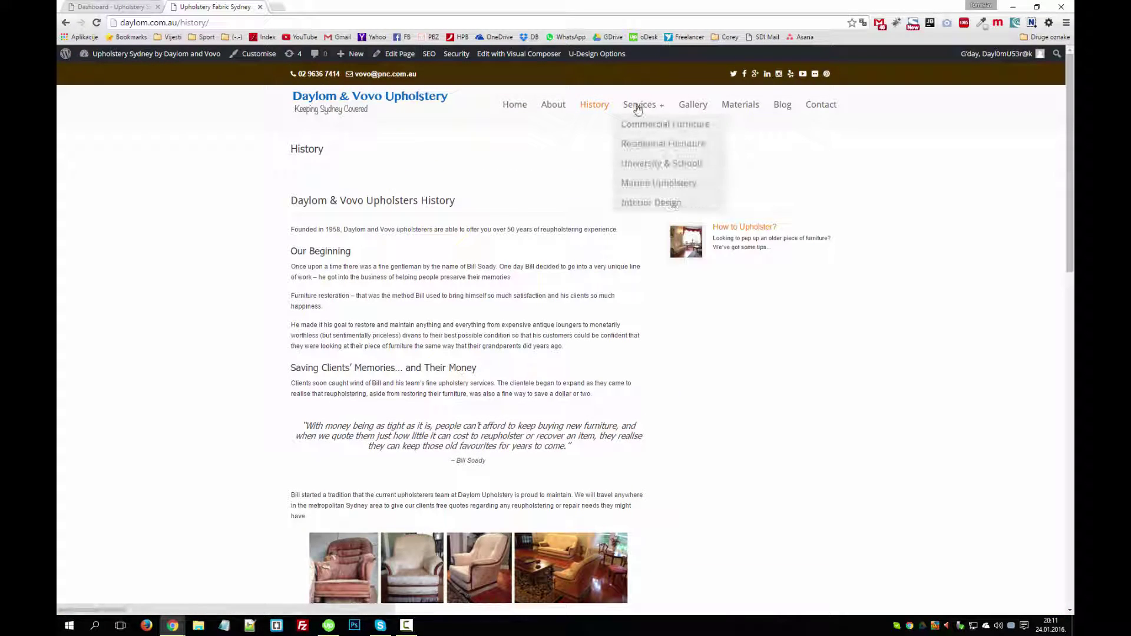
left_click(649, 128)
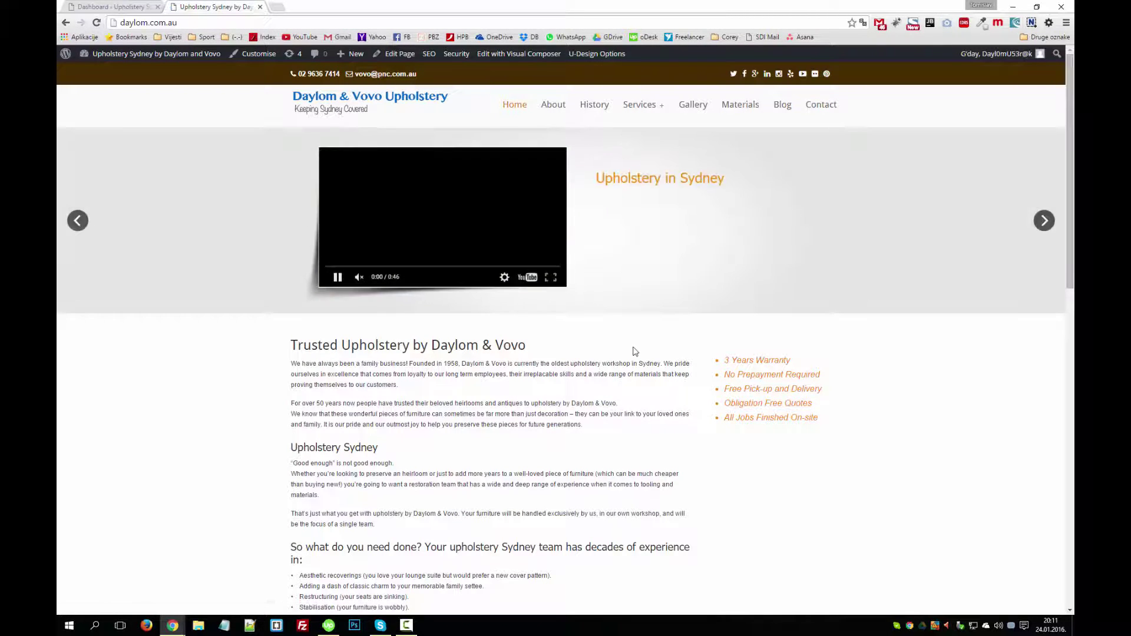
left_click(334, 287)
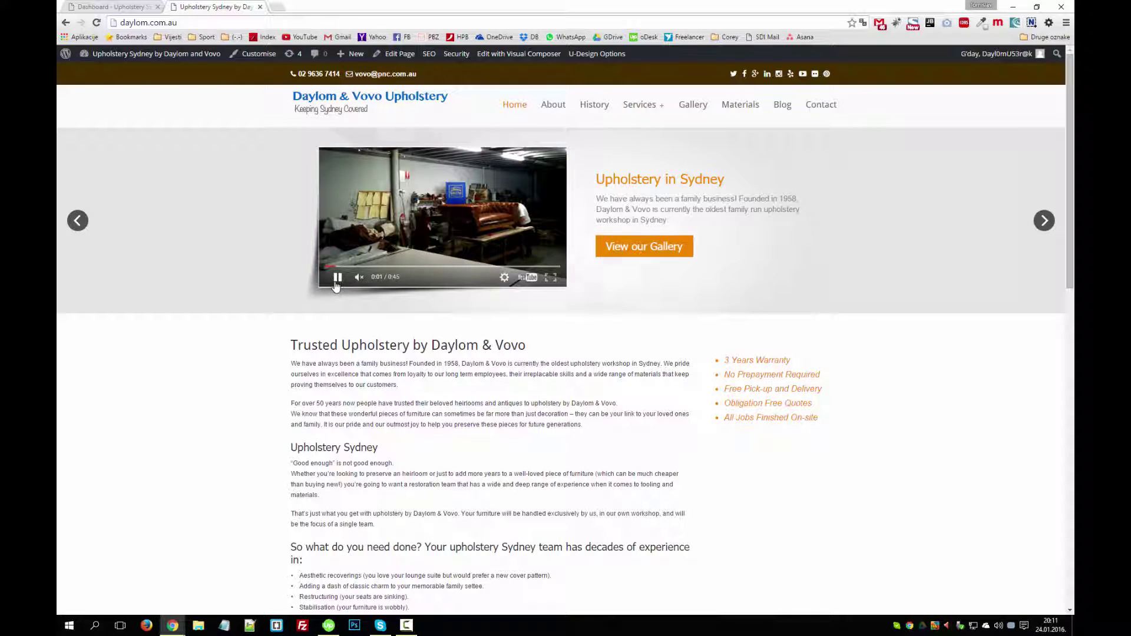
left_click(505, 57)
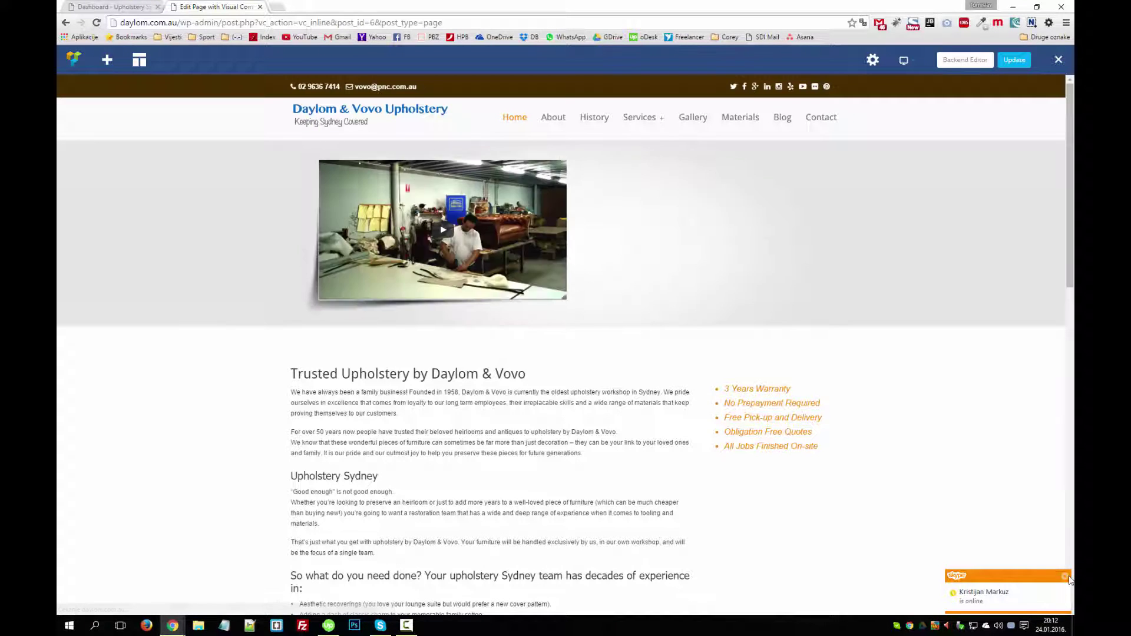
left_click(1065, 577)
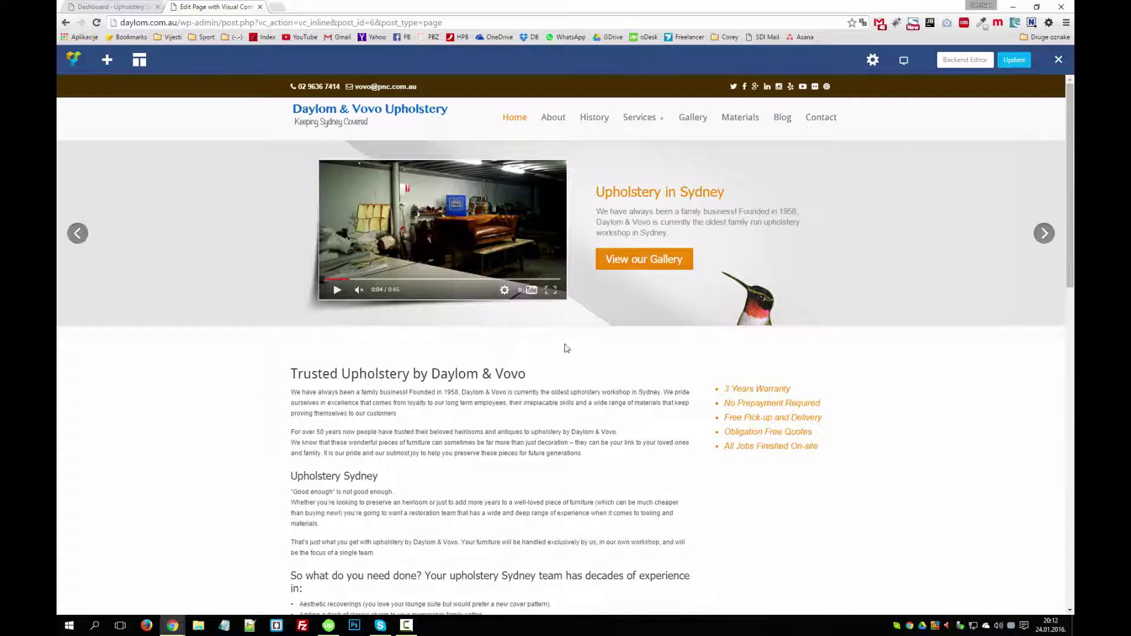
Look through the Home page's blocks and open the settings of the text block under "Trusted Upholstery by Daylom & Vovo".
scroll(565, 344, "down", 3)
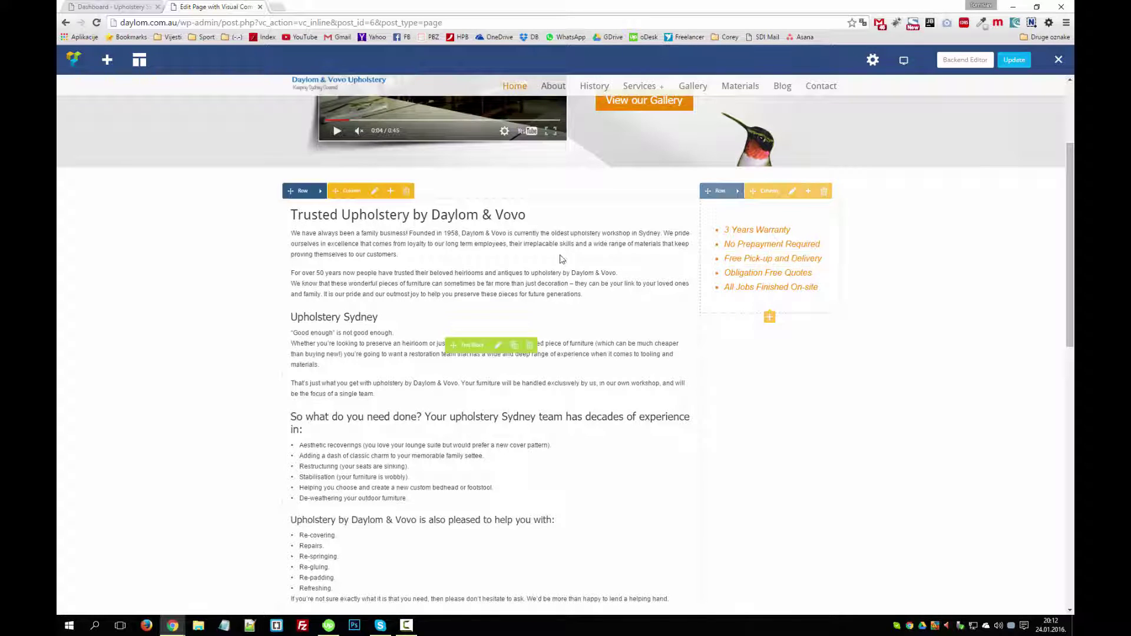
scroll(556, 260, "down", 6)
scroll(555, 260, "down", 4)
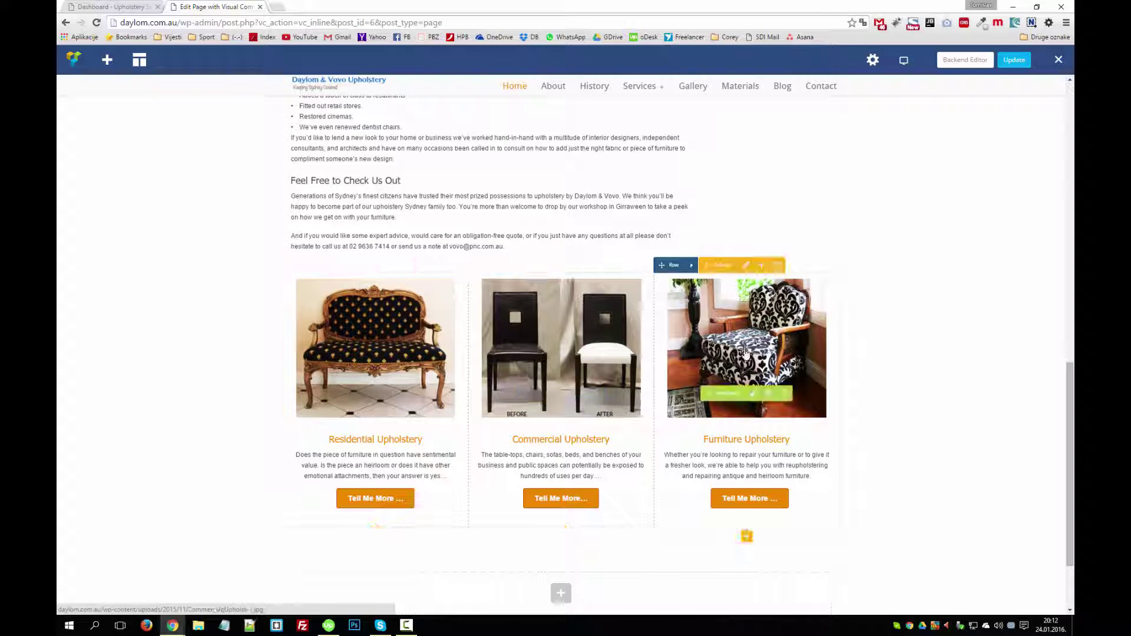
scroll(405, 331, "down", 2)
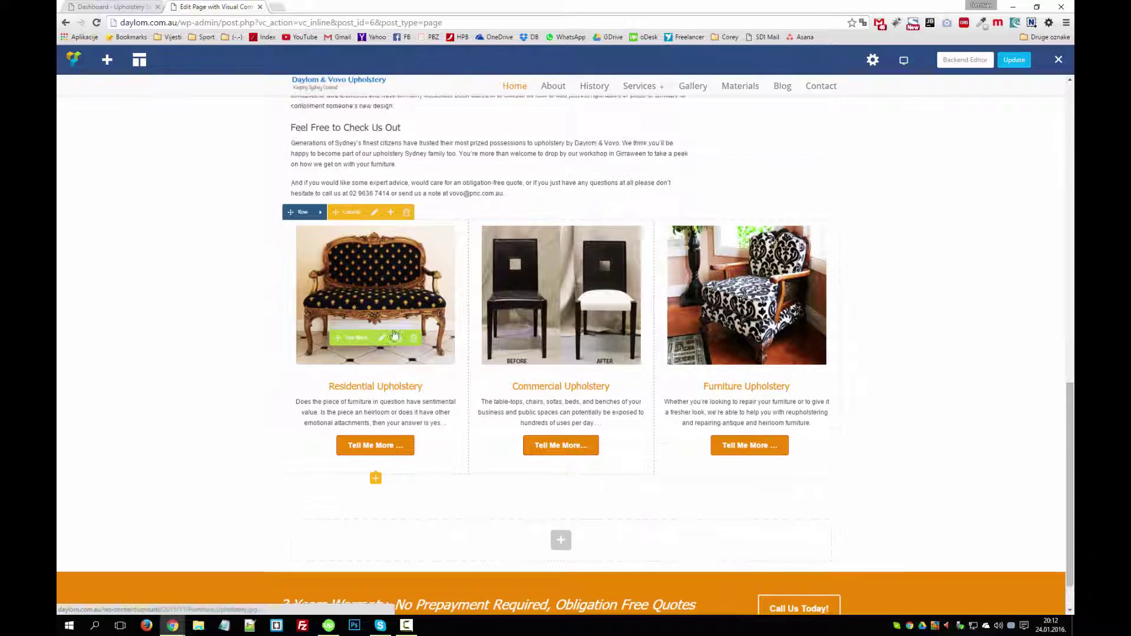
scroll(404, 337, "up", 13)
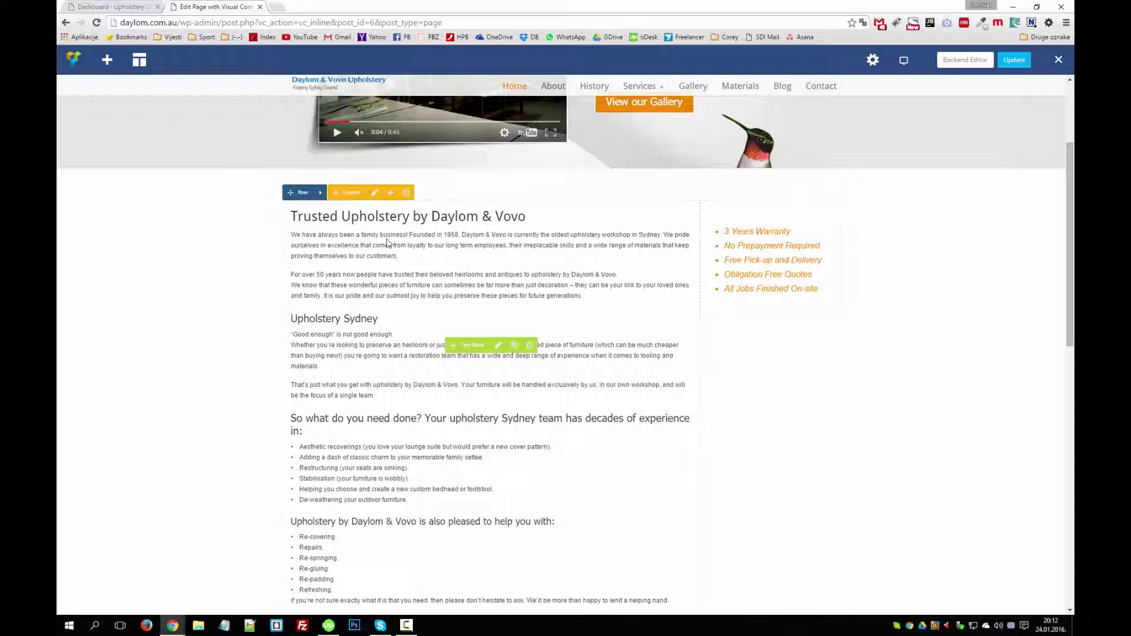
left_click(498, 347)
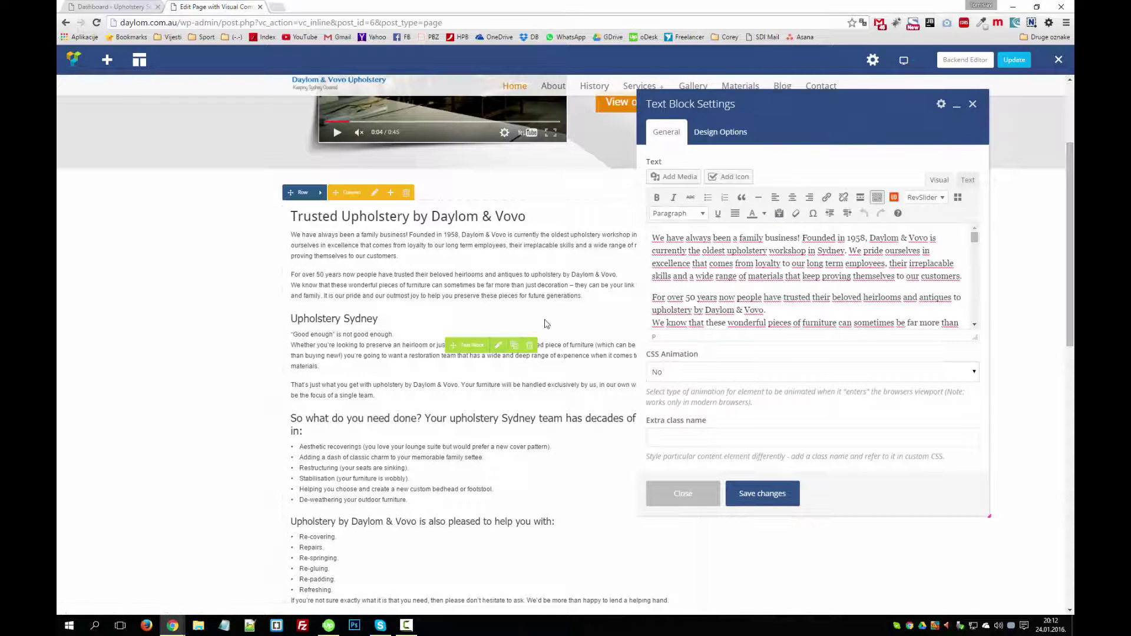
Enlarge the editing area of the text block and look through its content.
mouse_move(975, 238)
left_mouse_down()
mouse_move(977, 312)
mouse_move(974, 235)
left_mouse_up()
left_click_drag(673, 242, 860, 295)
left_click(860, 276)
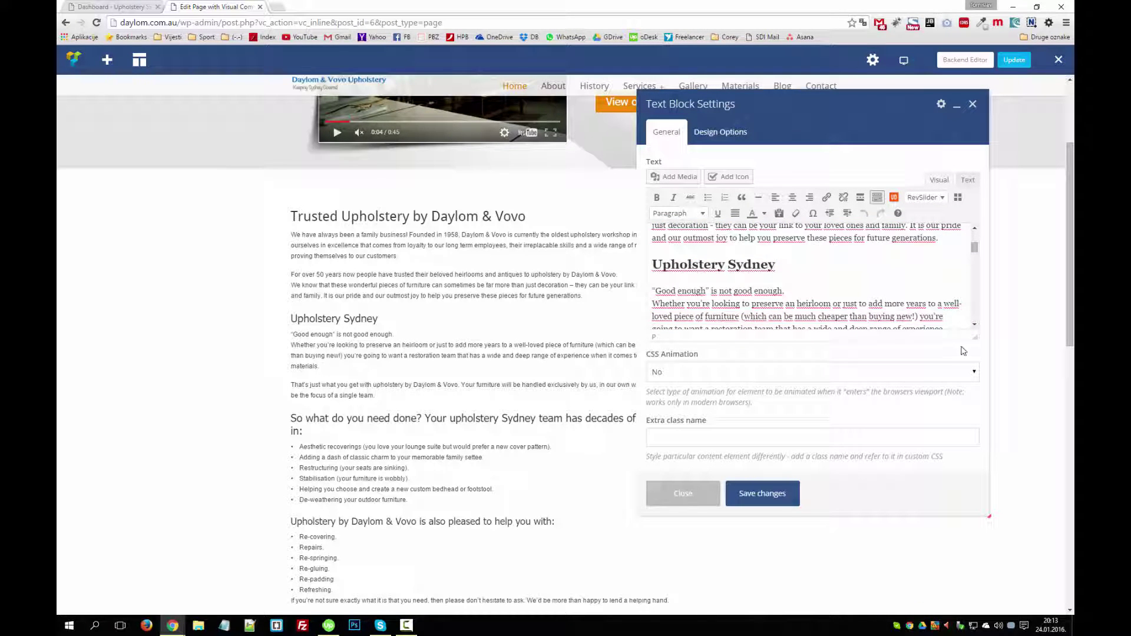
left_click_drag(975, 336, 969, 431)
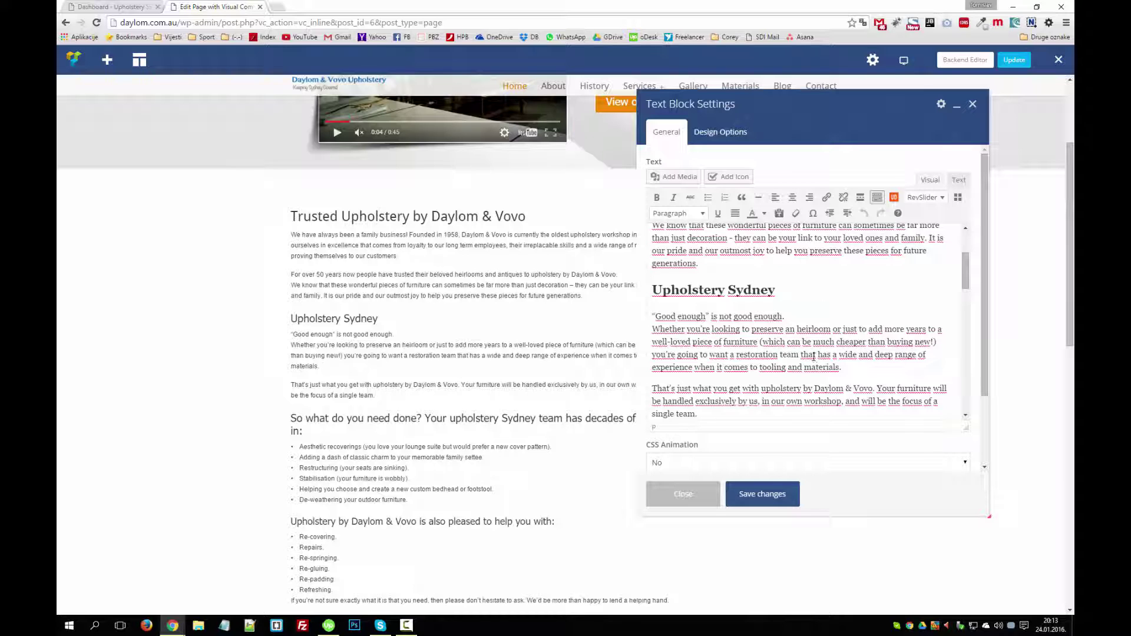
scroll(824, 361, "up", 2)
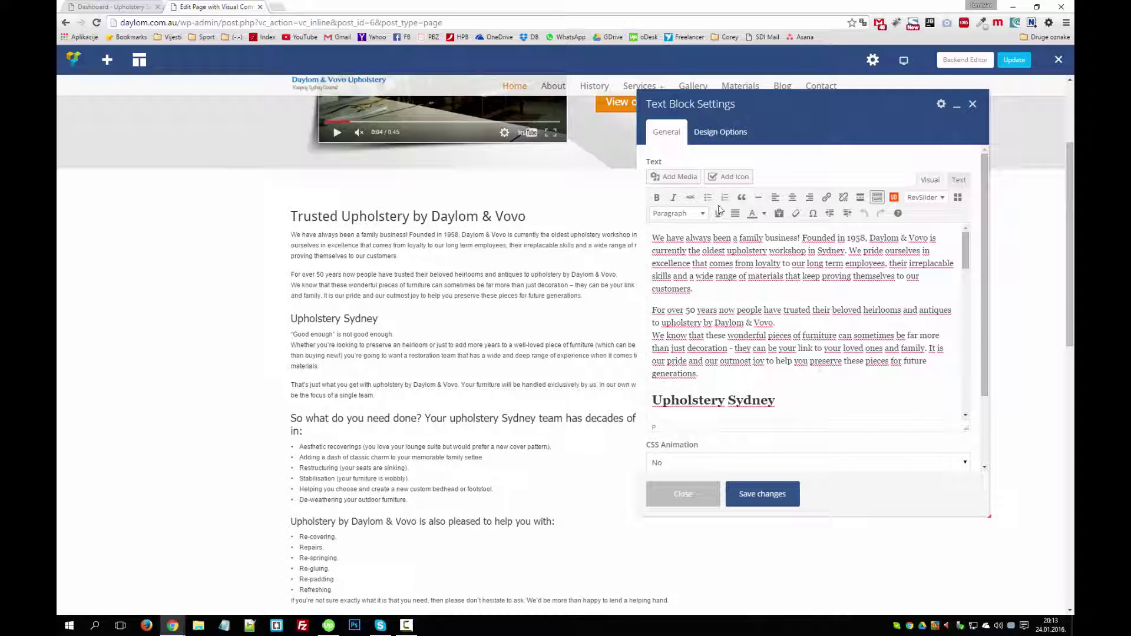
Try bold on "We have always been a family", remove it again and close the text block without saving.
left_click_drag(685, 238, 767, 240)
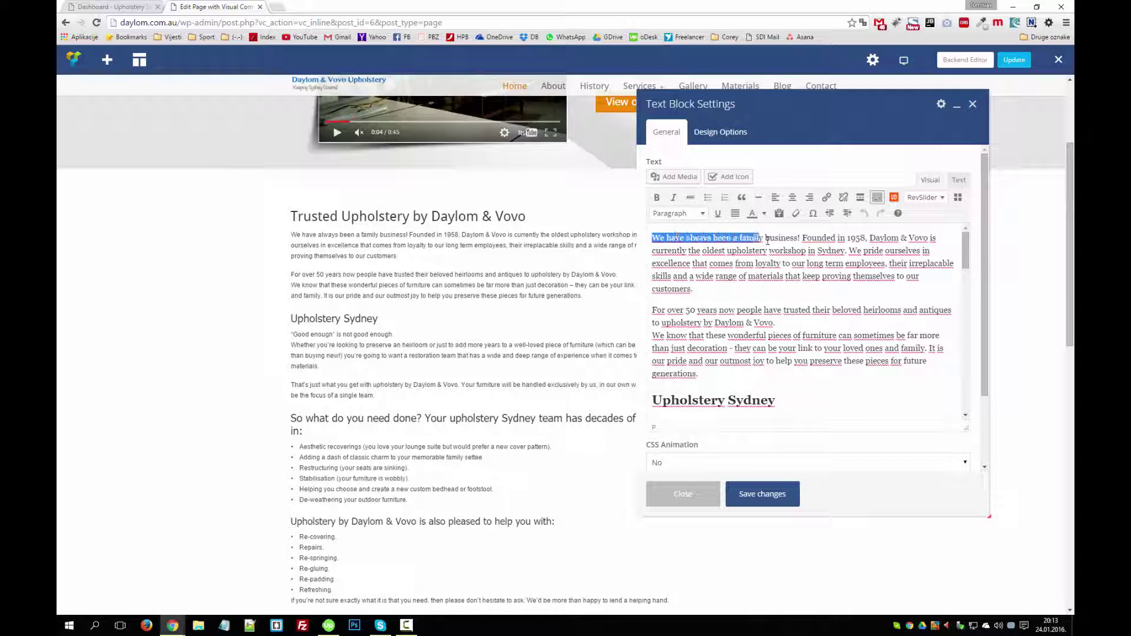
left_click(656, 197)
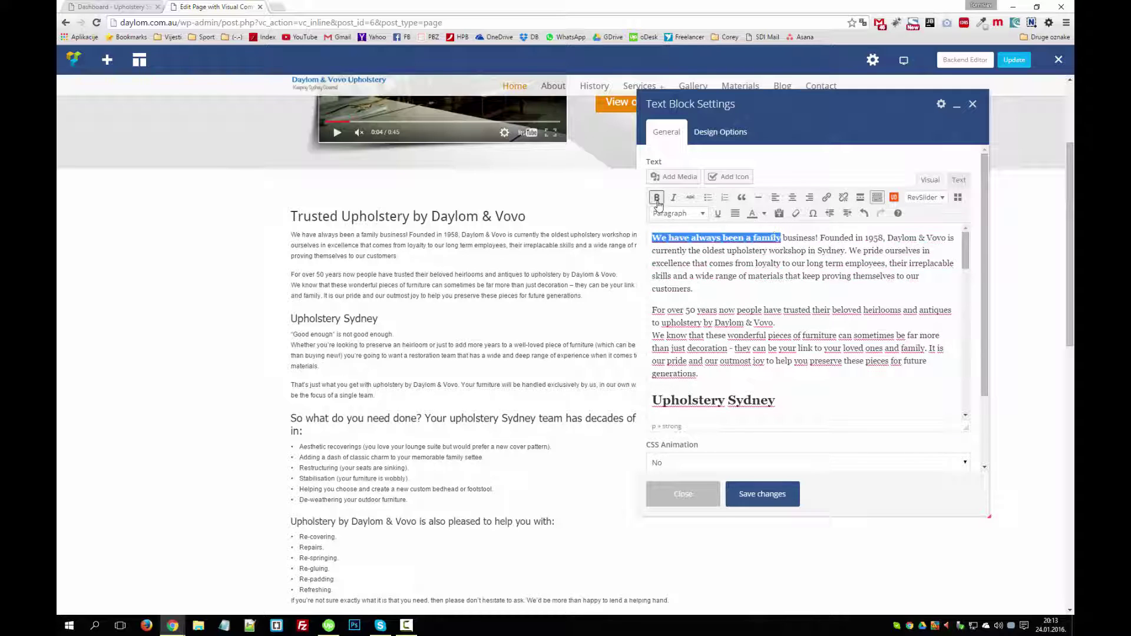
left_click(656, 197)
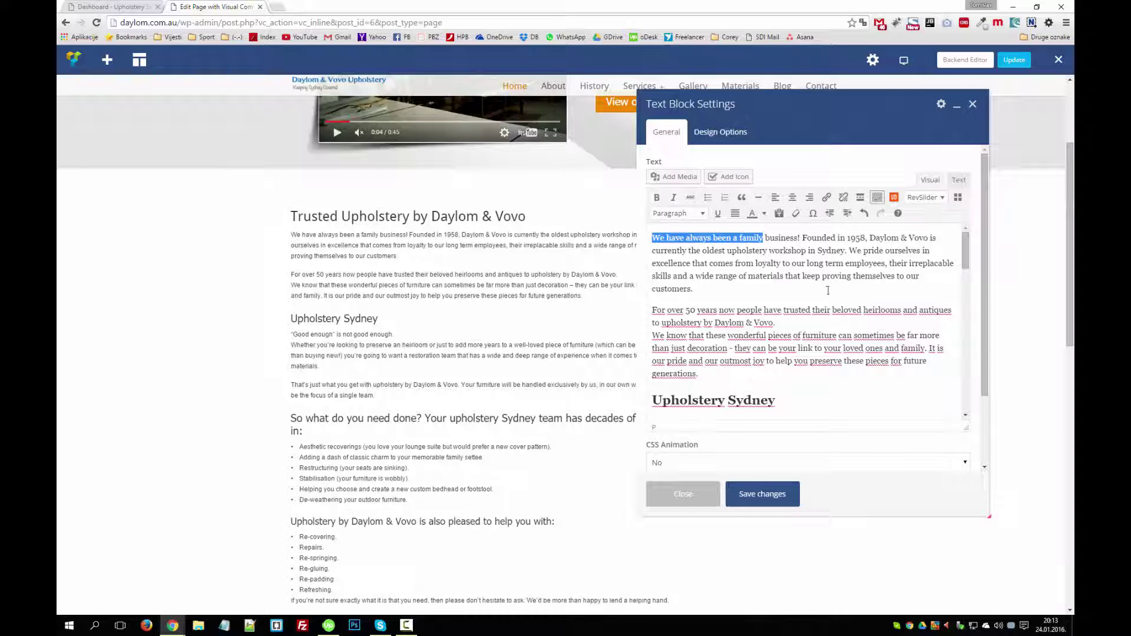
left_click(683, 494)
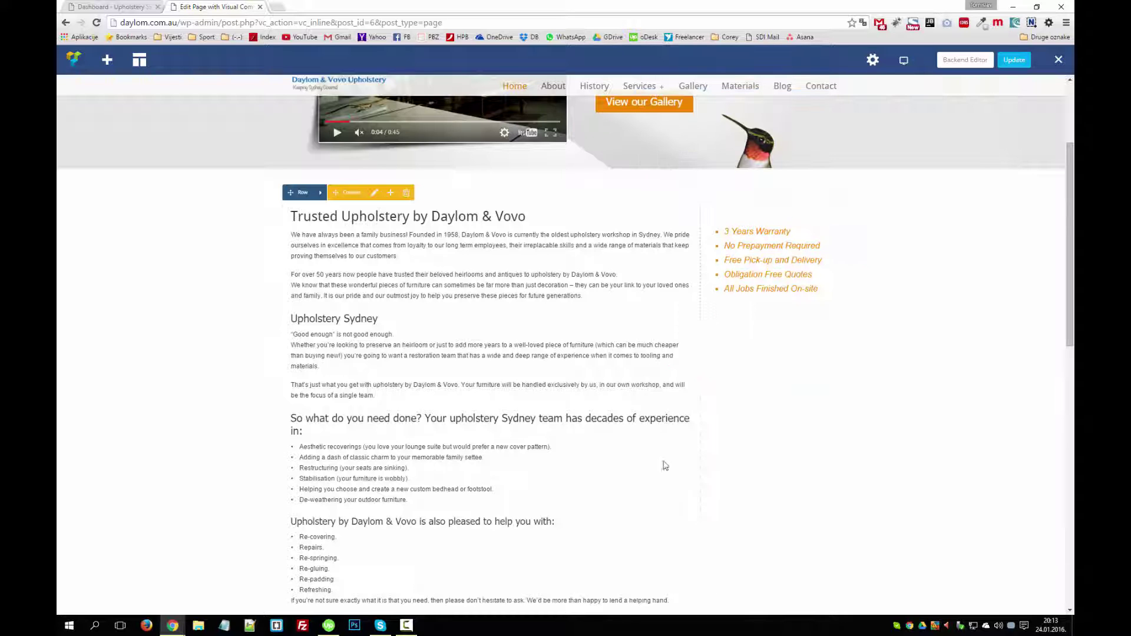
Open the settings of the Residential Upholstery text block in the three-column row of the Home page.
scroll(550, 354, "down", 9)
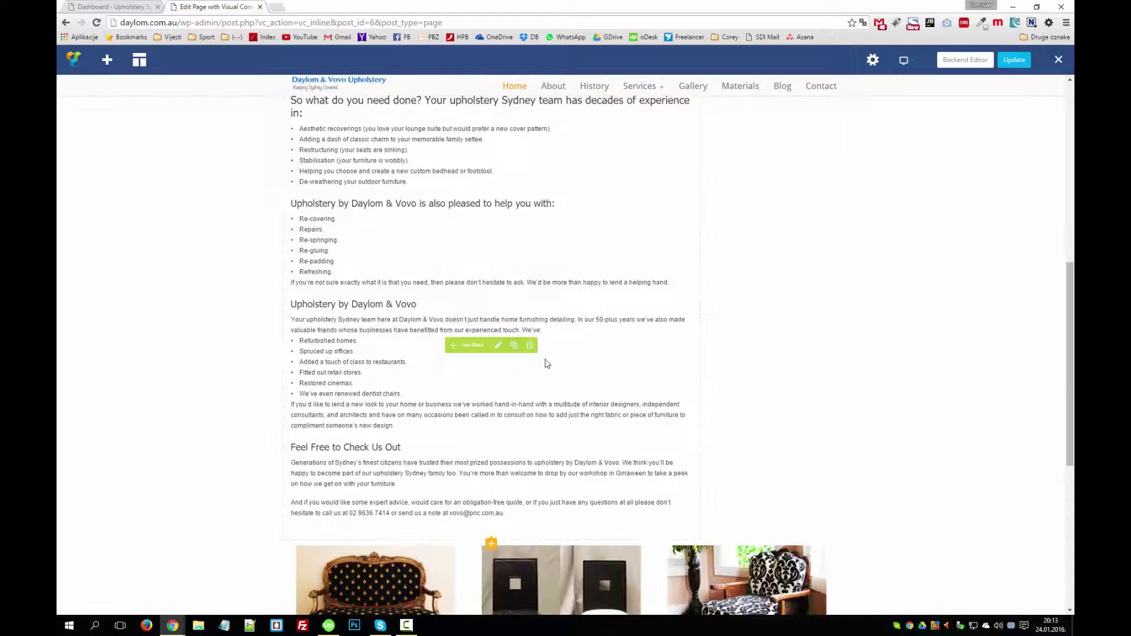
scroll(549, 353, "down", 1)
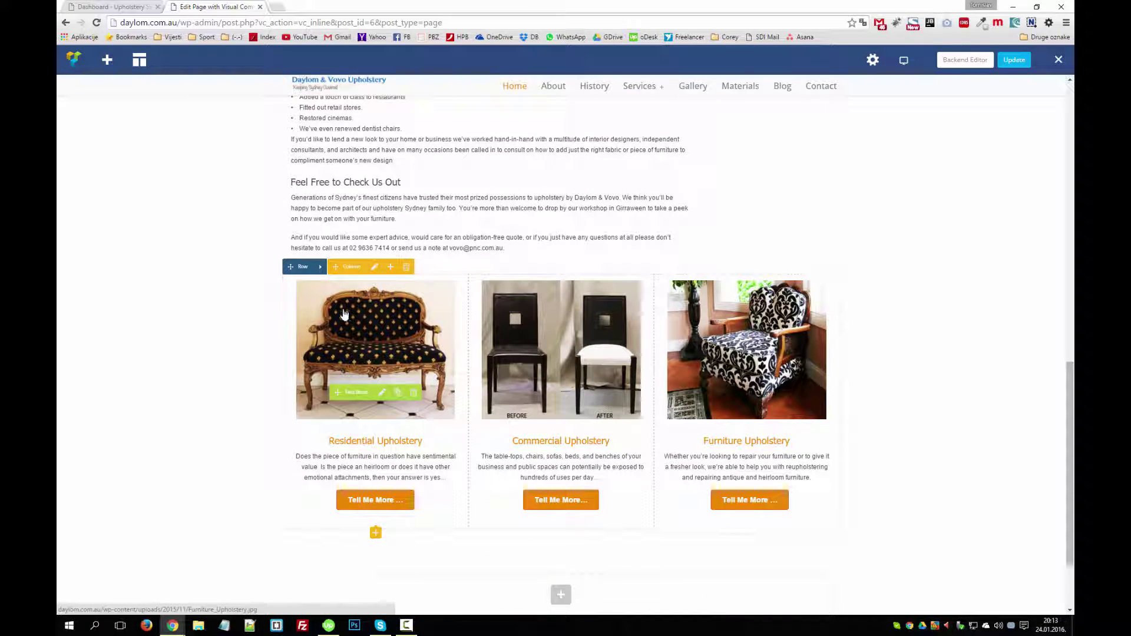
left_click(383, 393)
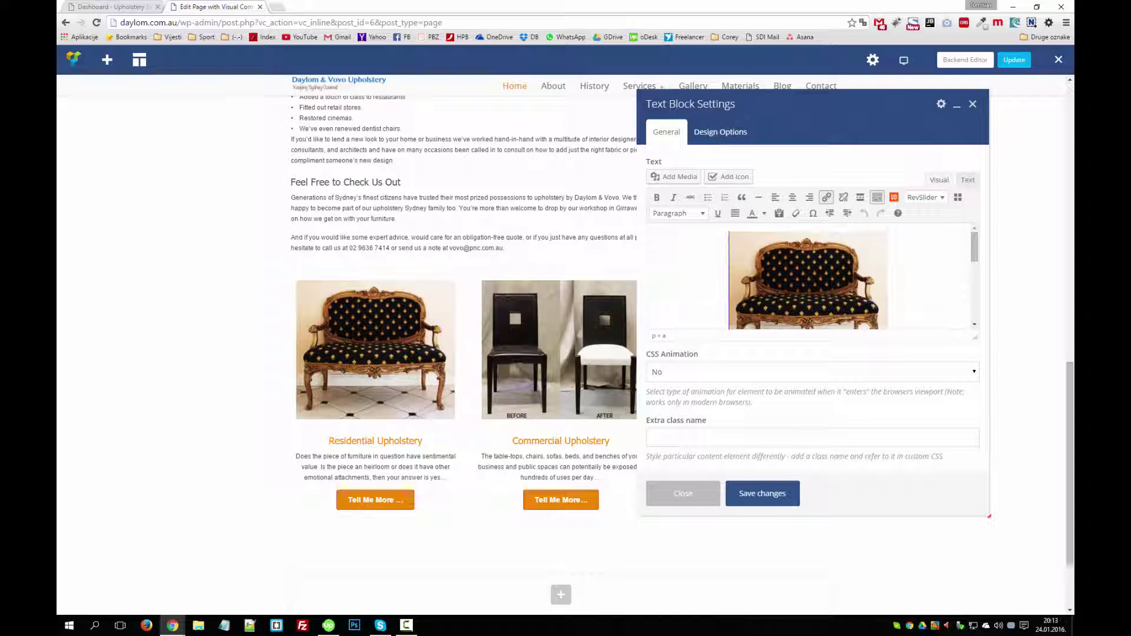
Select the sofa image in the text block and view the block's HTML code before returning to visual editing.
mouse_move(974, 247)
left_mouse_down()
mouse_move(976, 288)
mouse_move(982, 243)
left_mouse_up()
left_click(806, 277)
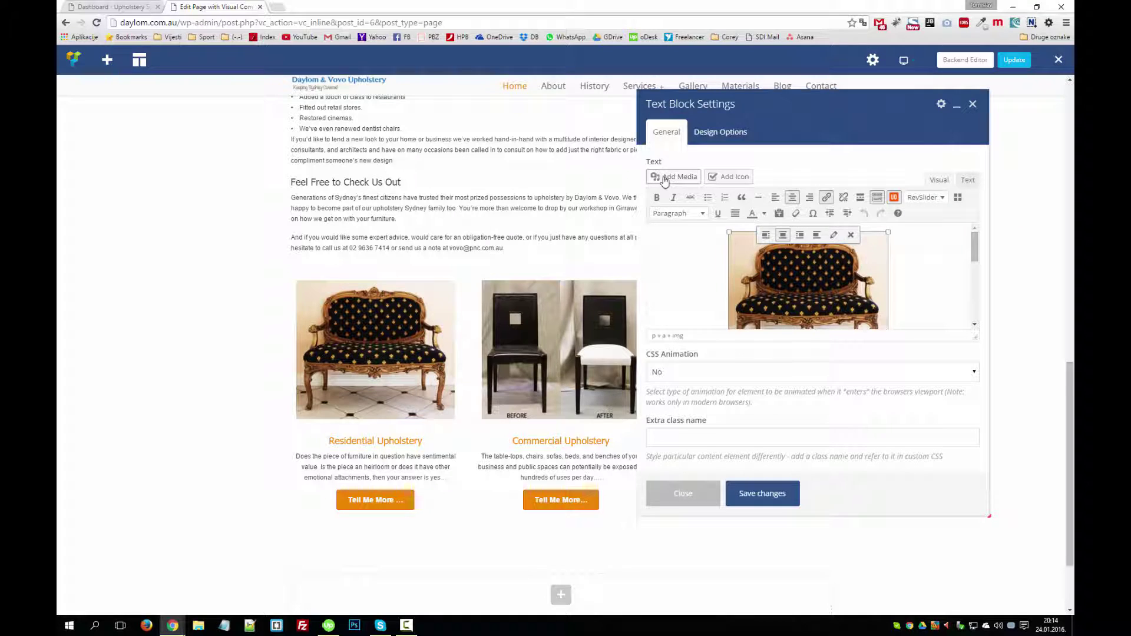
left_click(967, 181)
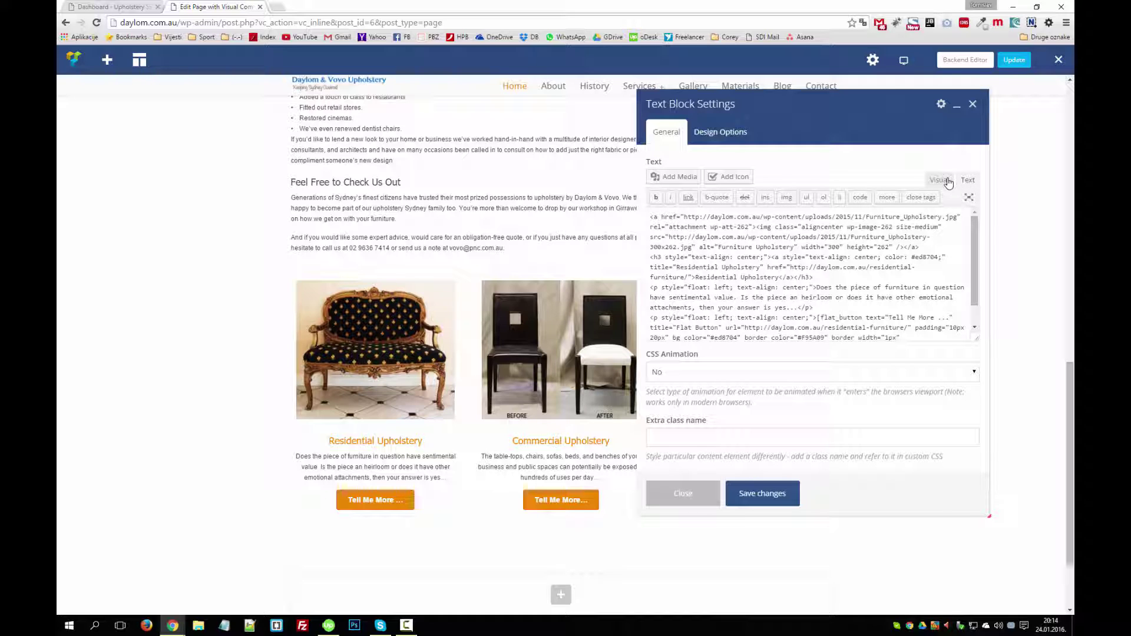
left_click(947, 181)
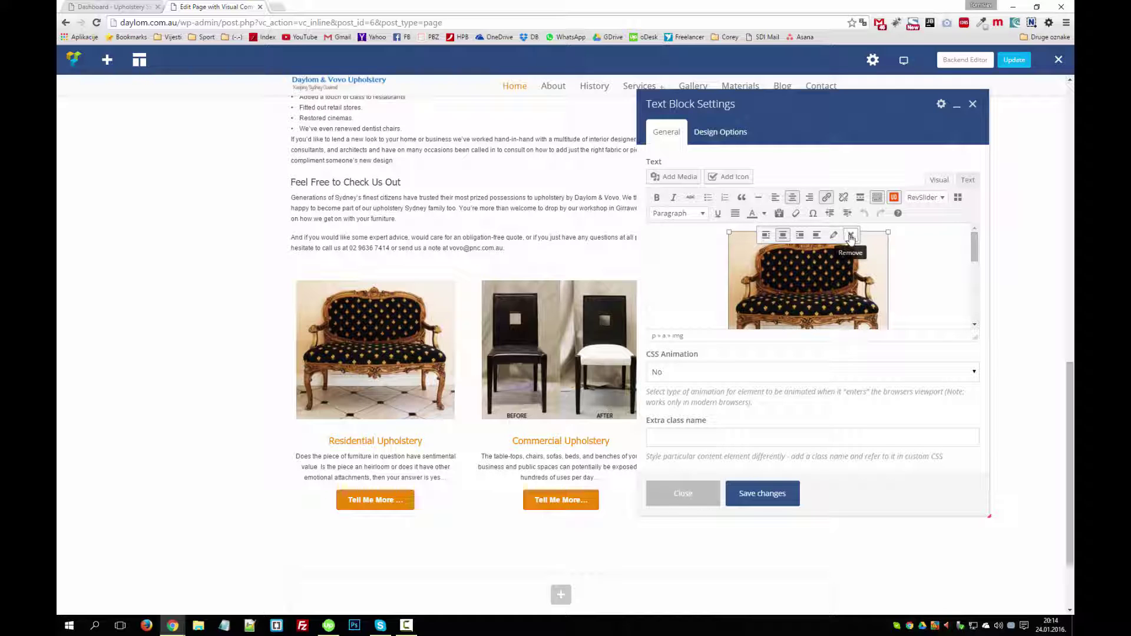
Remove the sofa image above the Residential Upholstery heading, reinsert Furniture_Upholstery.jpg from the media library and centre it.
left_click(849, 236)
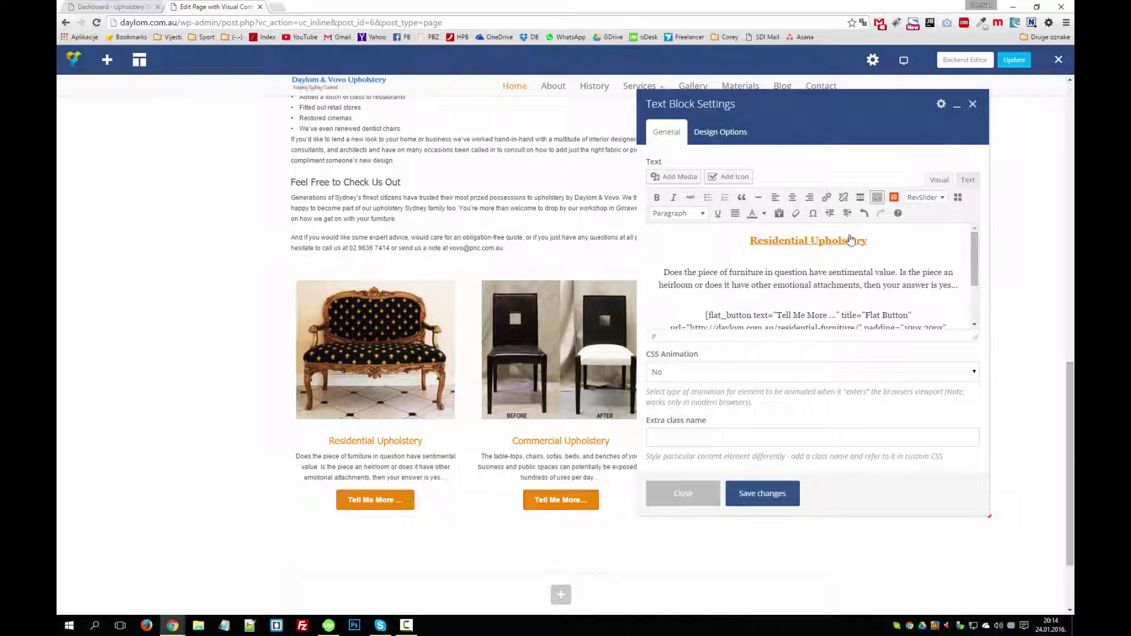
left_click(744, 238)
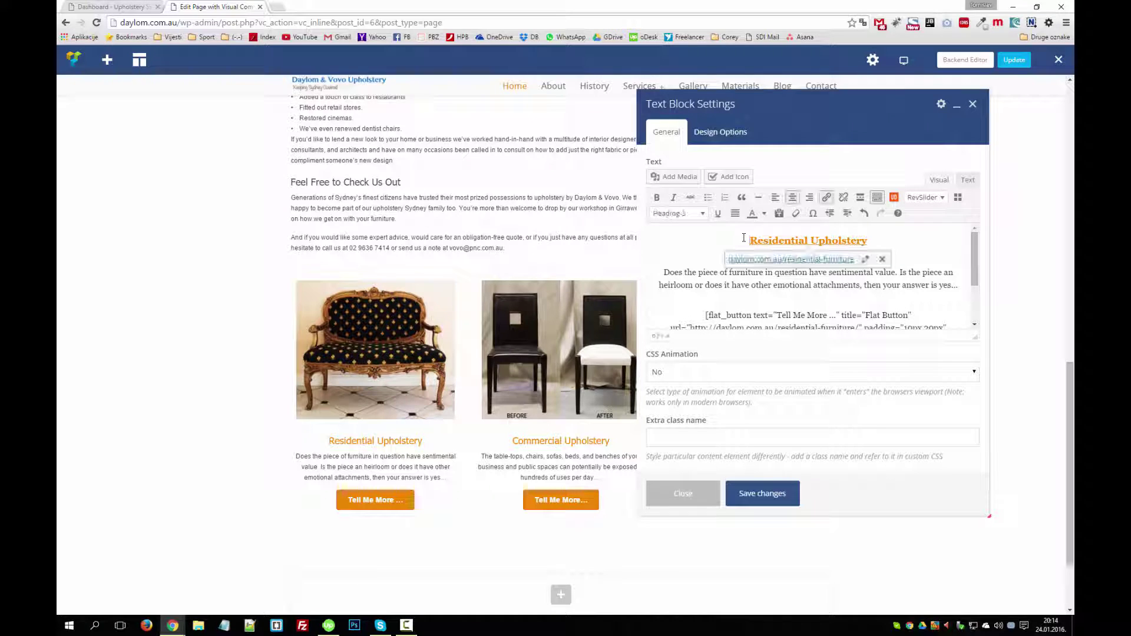
left_click(658, 176)
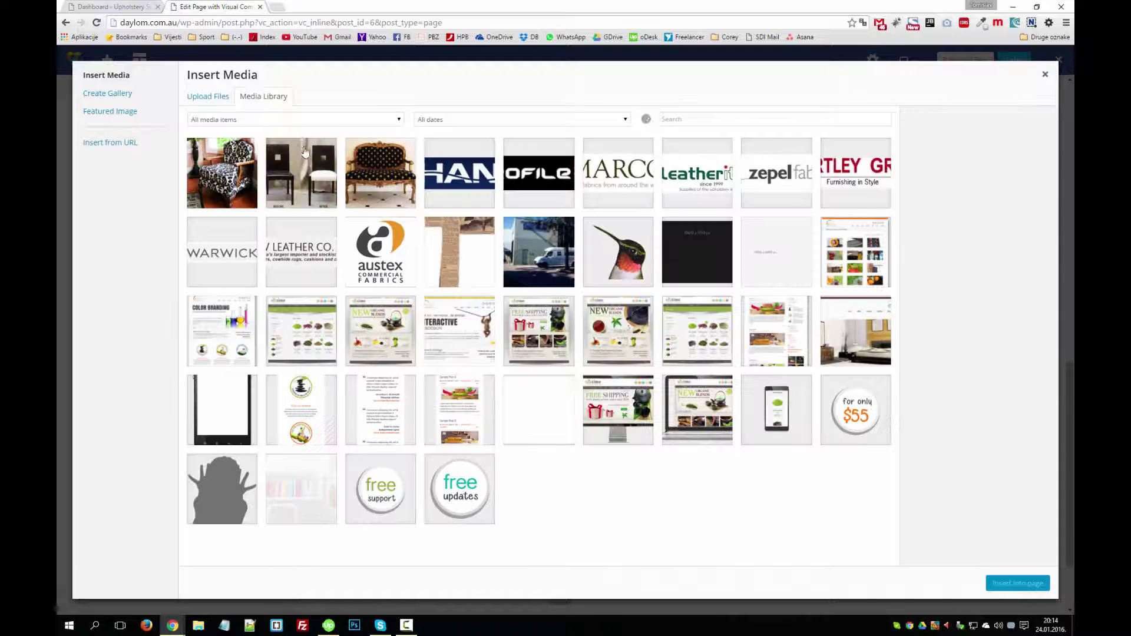
left_click(366, 172)
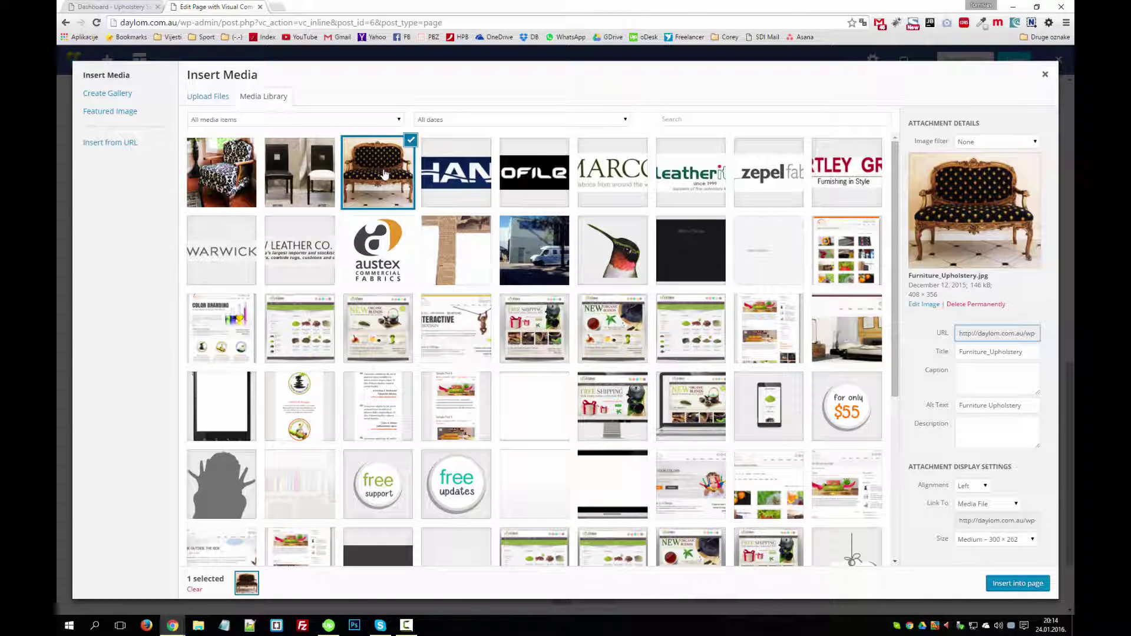
left_click(1011, 583)
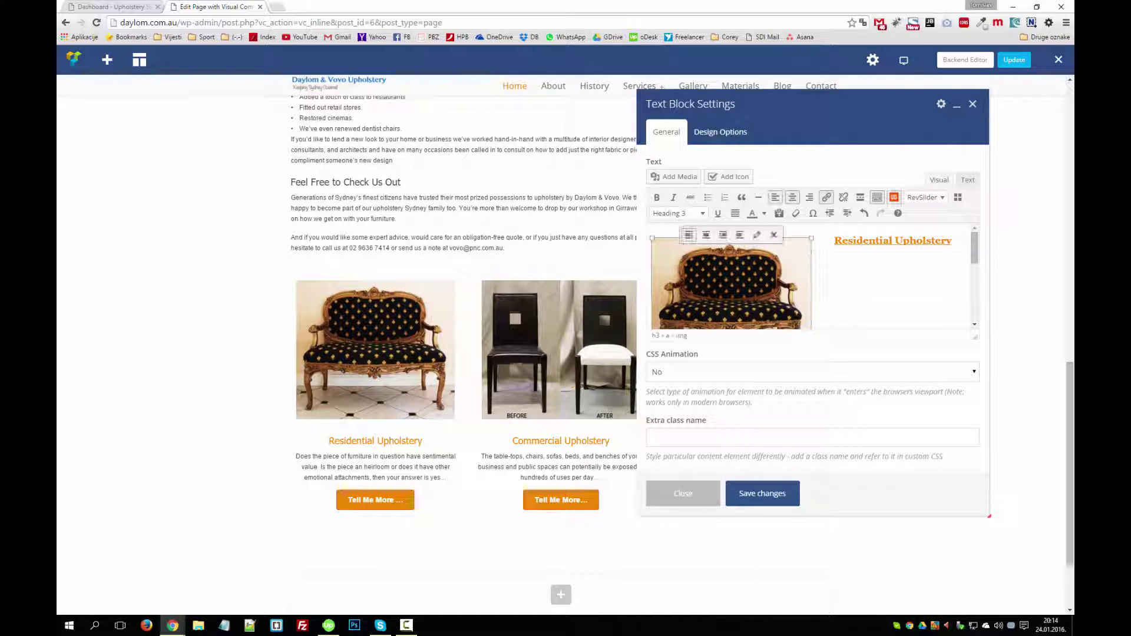
left_click(706, 235)
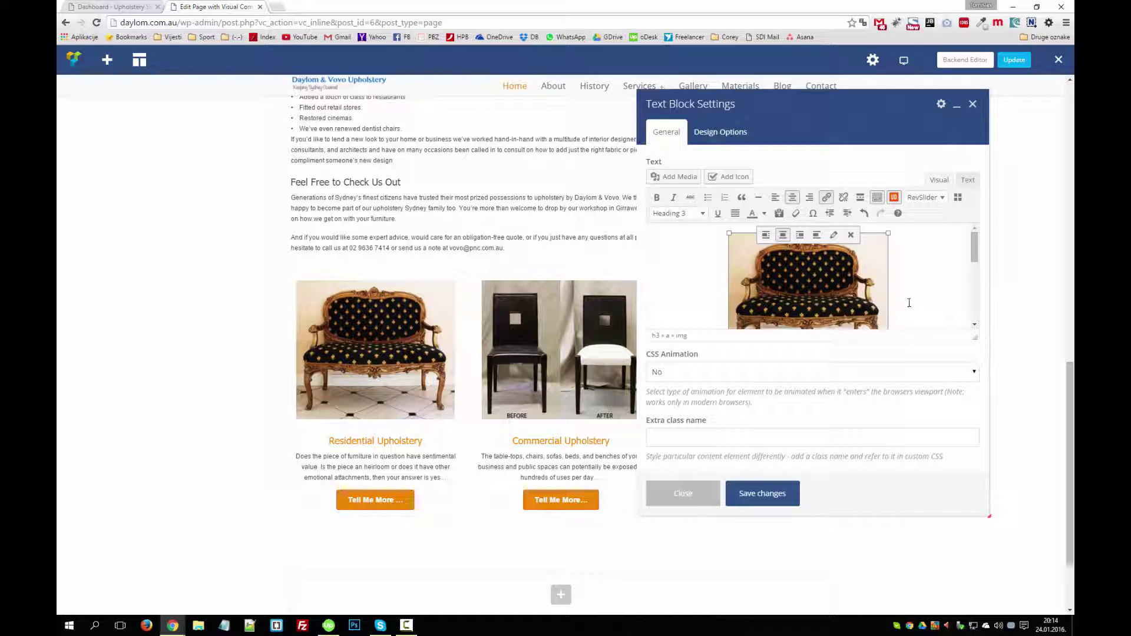
Examine the flat_button shortcode and its "Tell Me More ..." text, and close the text block without saving.
left_click_drag(973, 245, 706, 275)
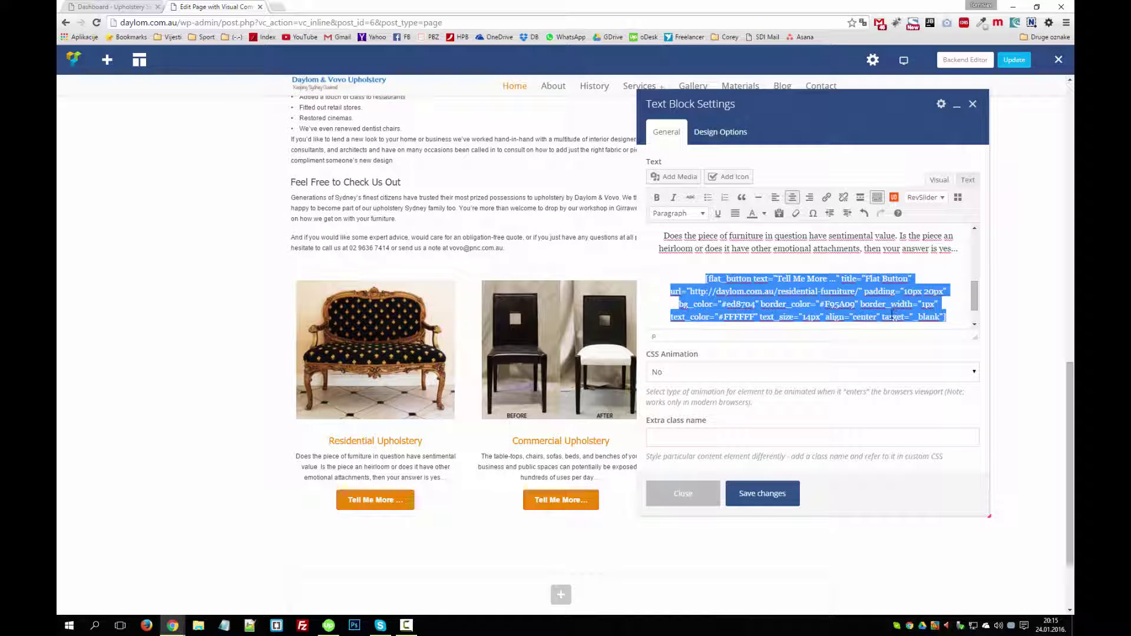
double_click(787, 277)
left_click_drag(837, 278, 782, 272)
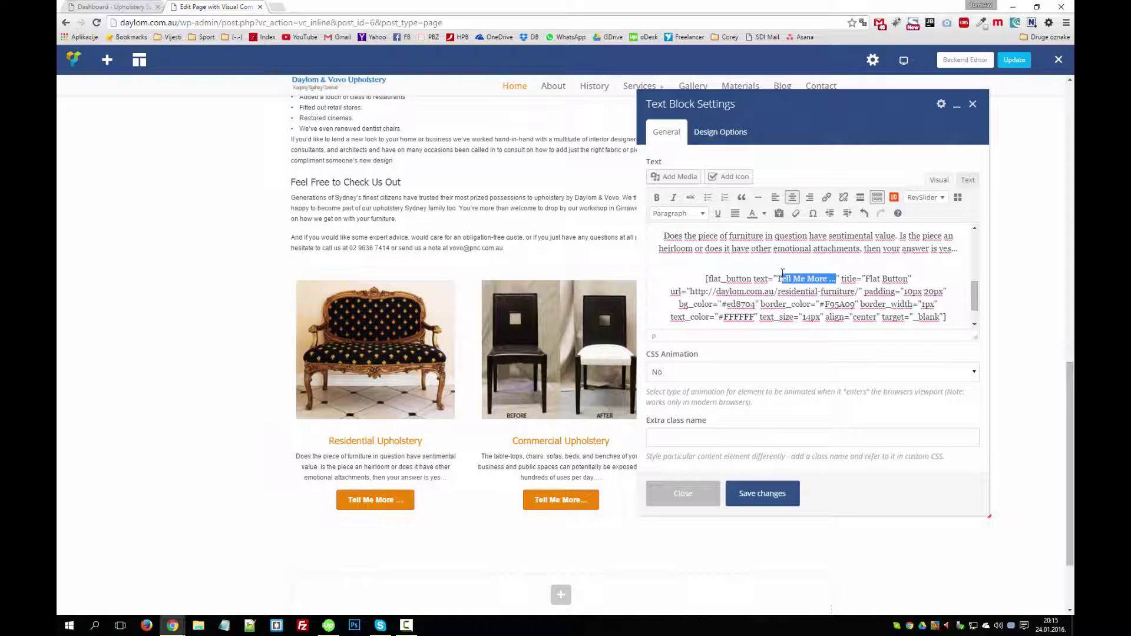
left_click(688, 500)
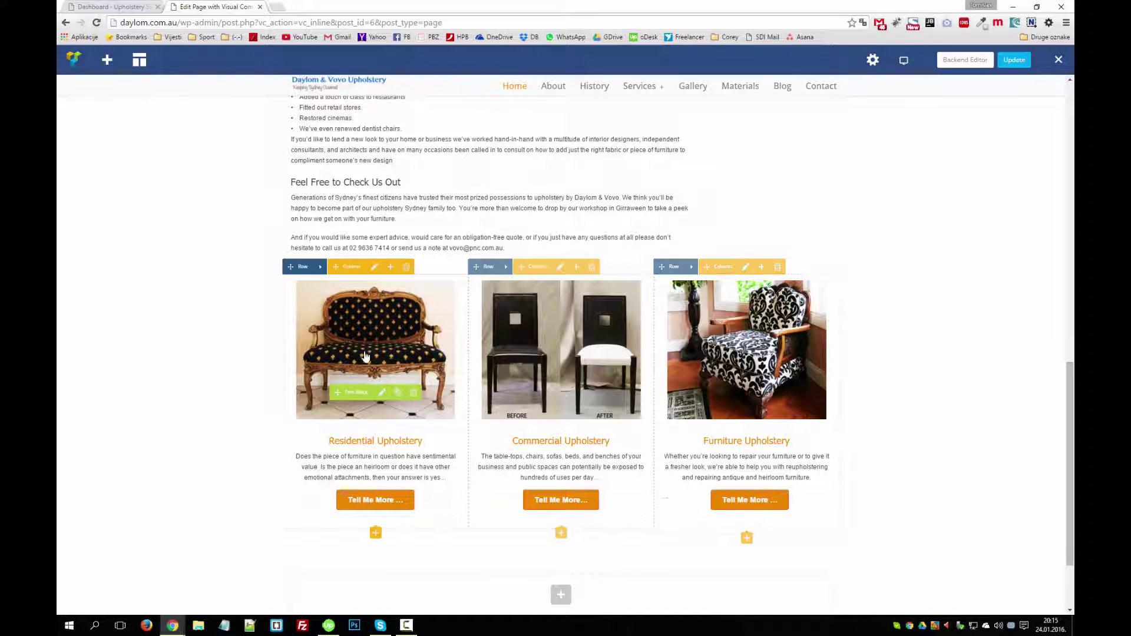
Look back over the Home page, update it and exit Visual Composer's edit mode.
scroll(653, 429, "up", 5)
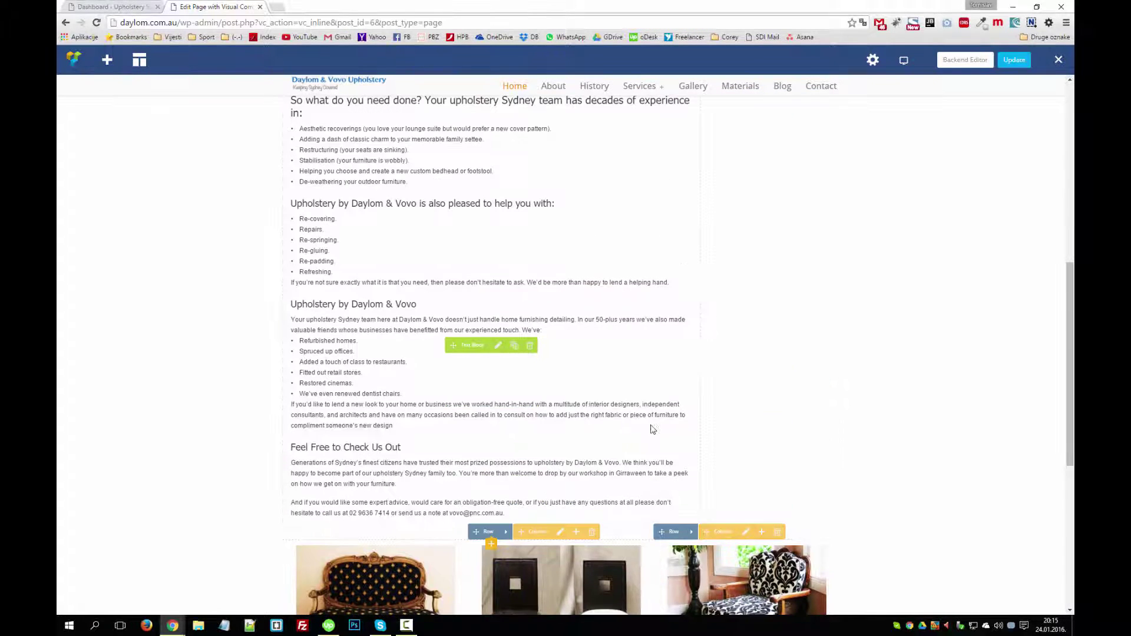
scroll(664, 429, "up", 5)
scroll(664, 430, "down", 12)
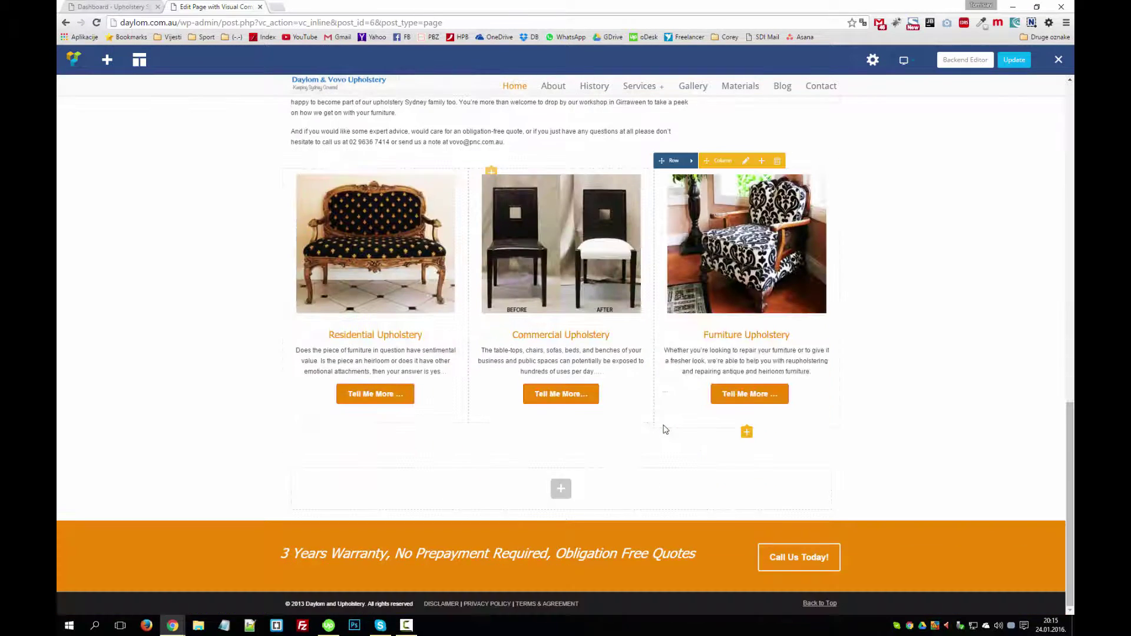
scroll(667, 420, "up", 15)
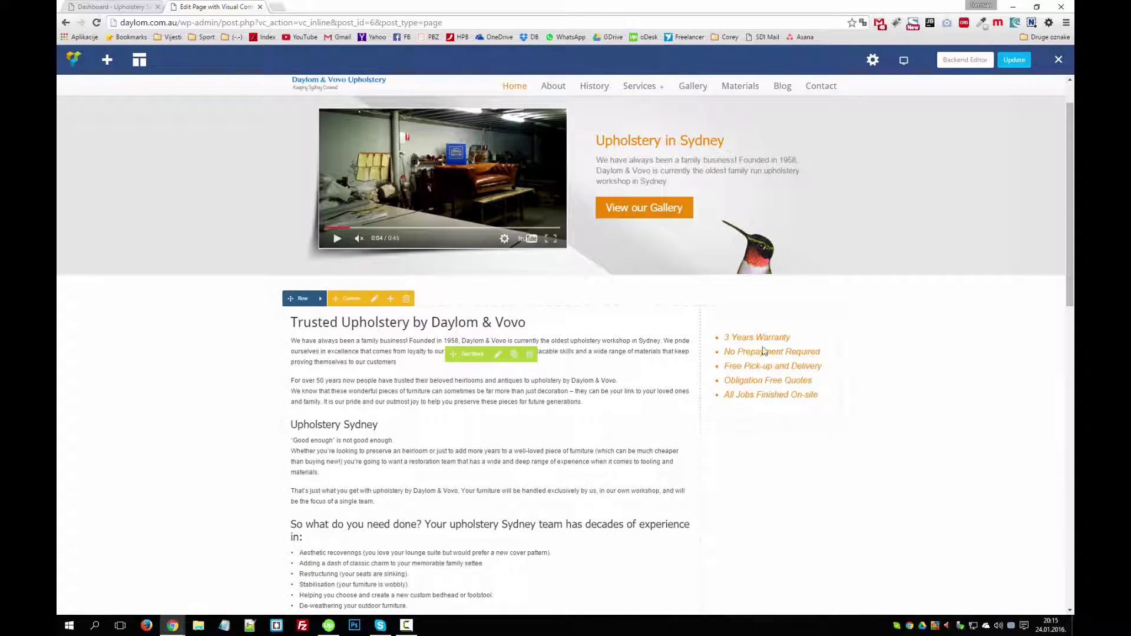
scroll(707, 306, "up", 1)
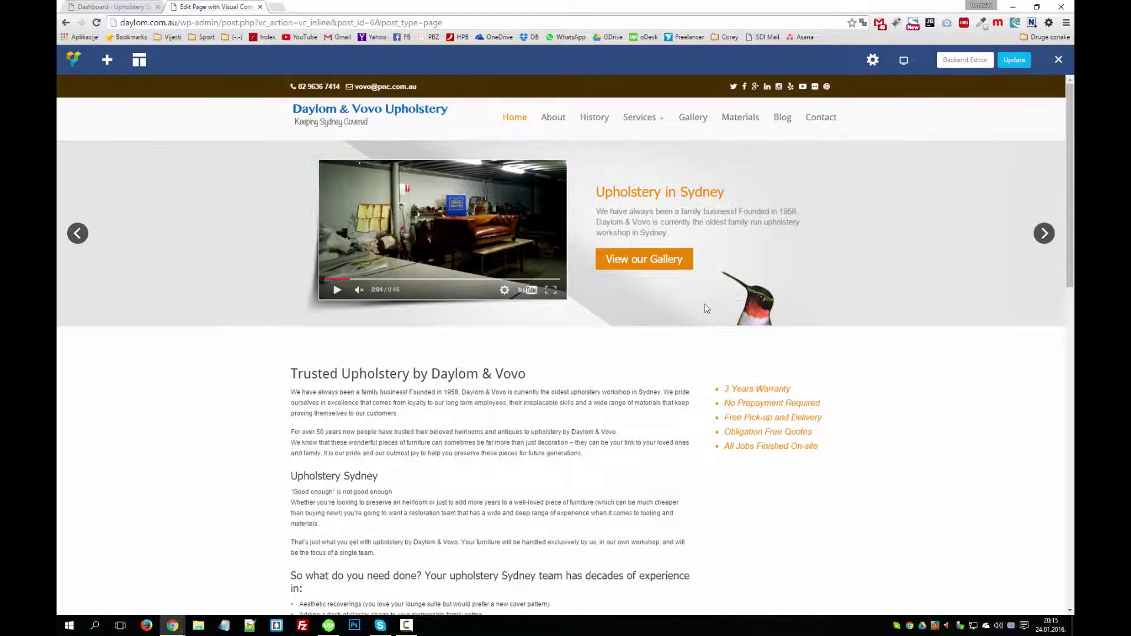
left_click(1009, 62)
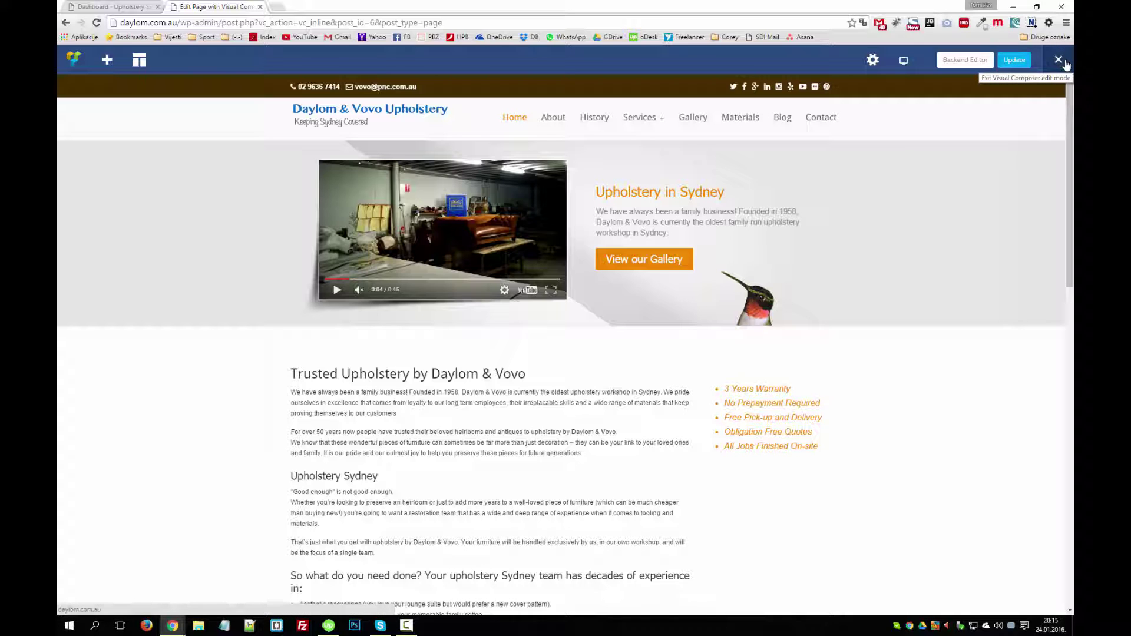
left_click(1065, 61)
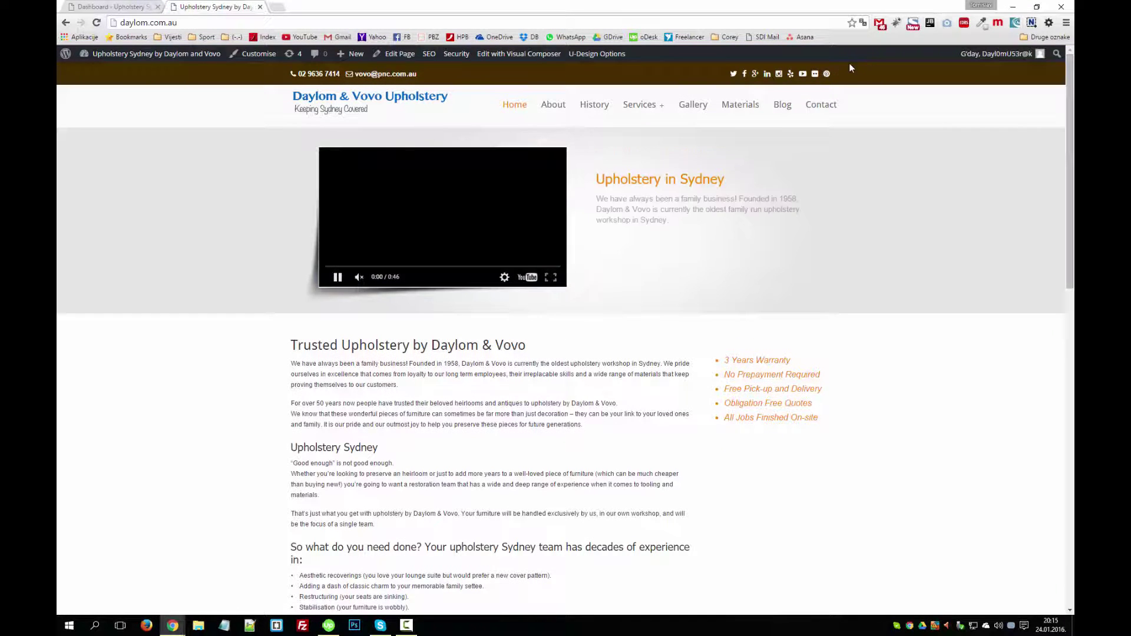
View the site's Blog page and start a new post from the WordPress dashboard.
mouse_move(150, 55)
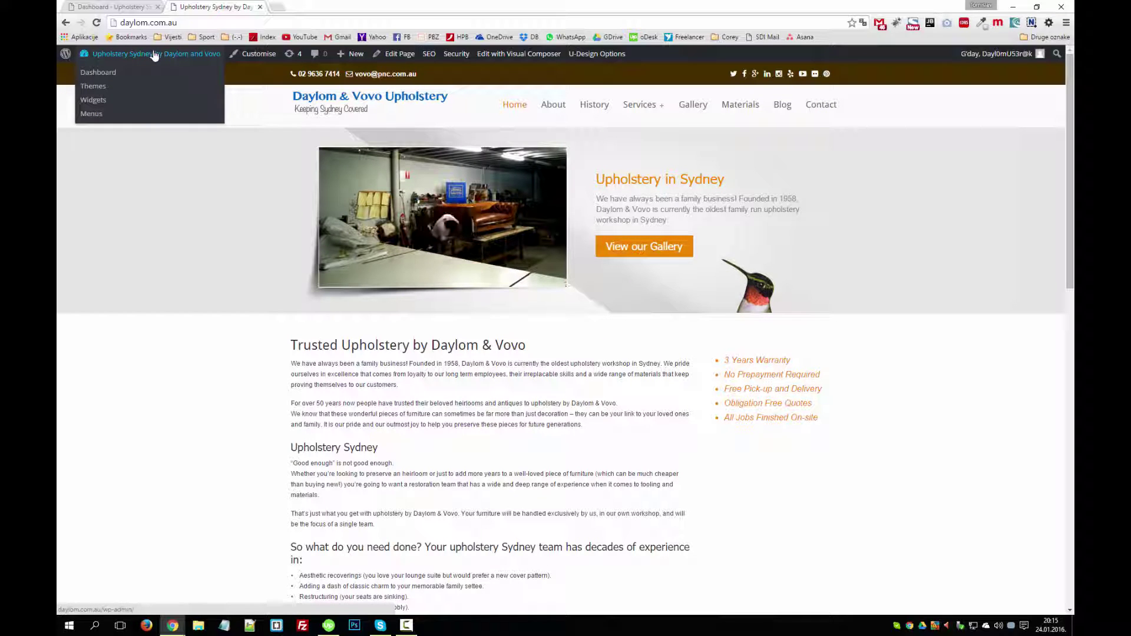
left_click(784, 105)
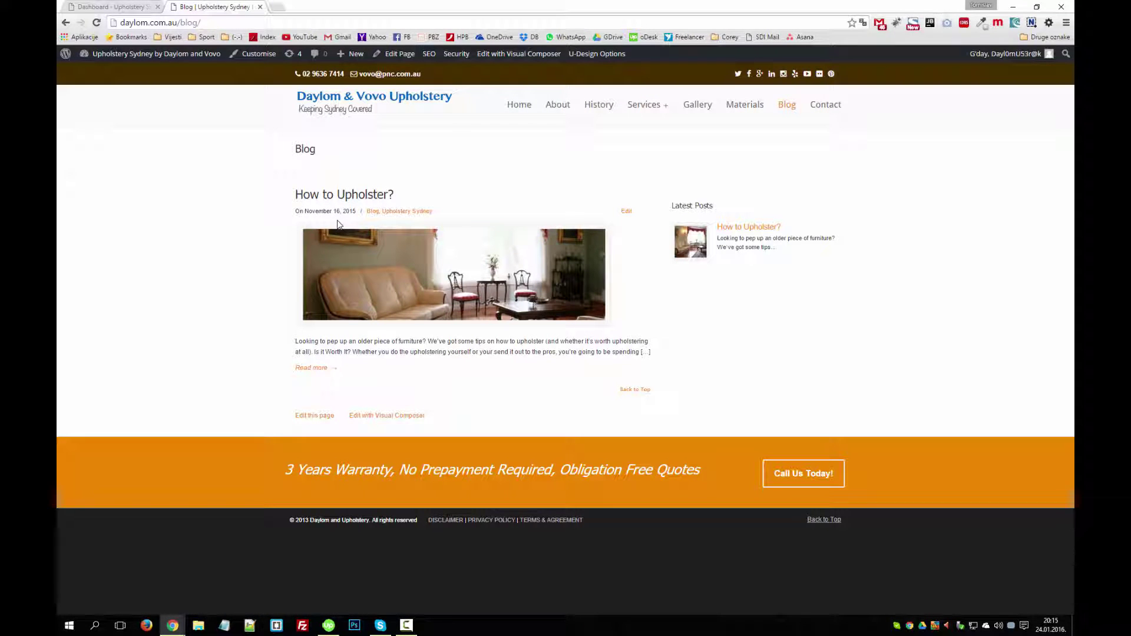
left_click(117, 4)
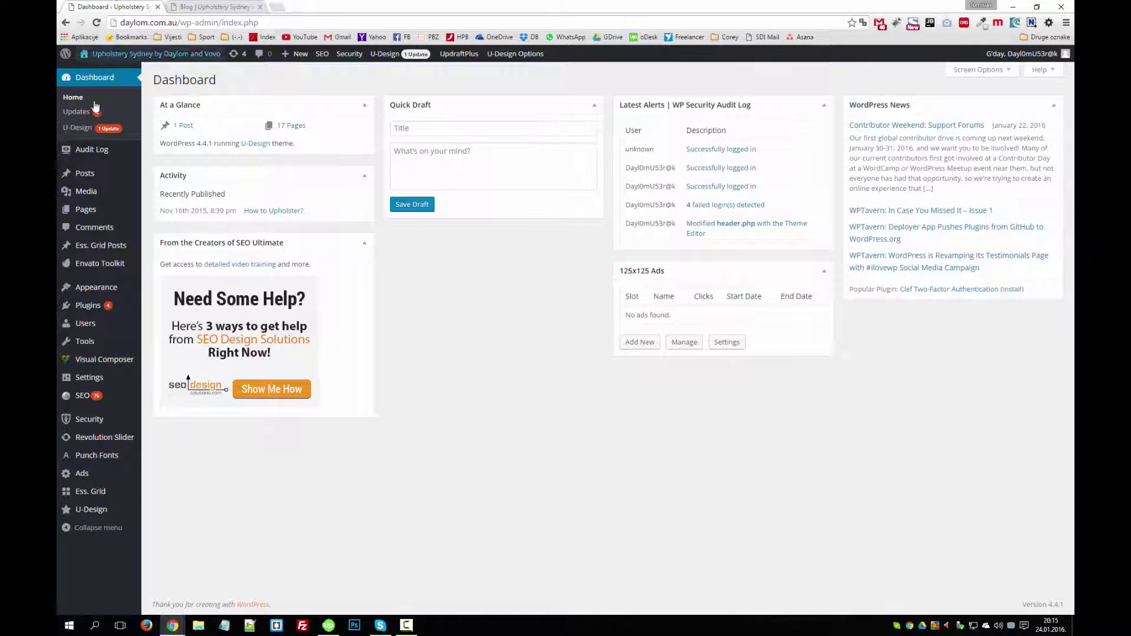
mouse_move(105, 175)
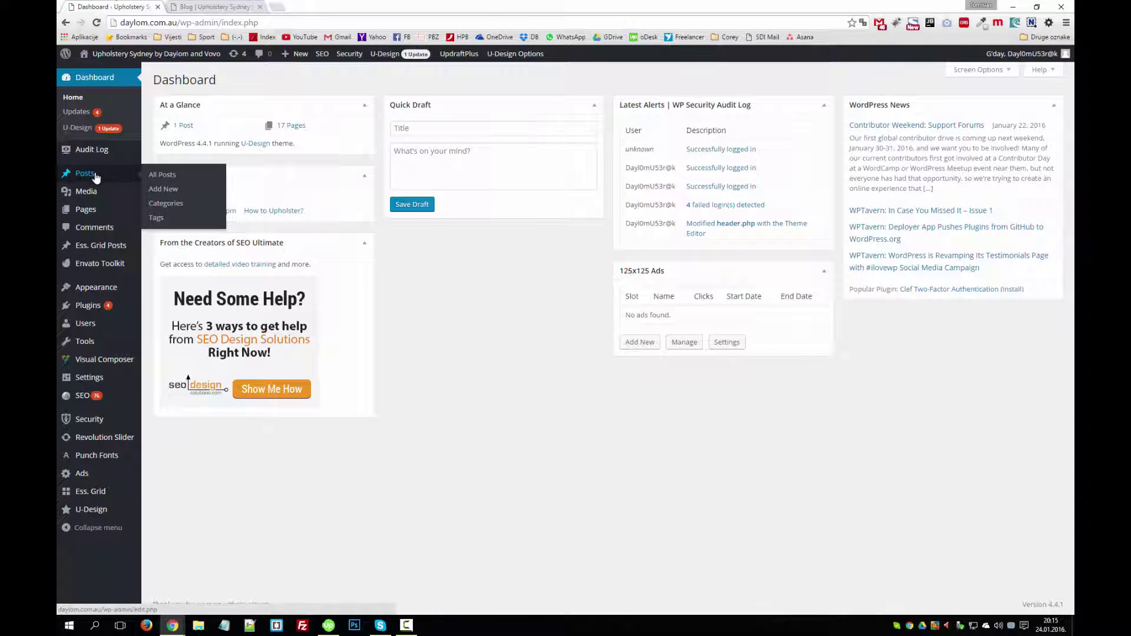
left_click(170, 190)
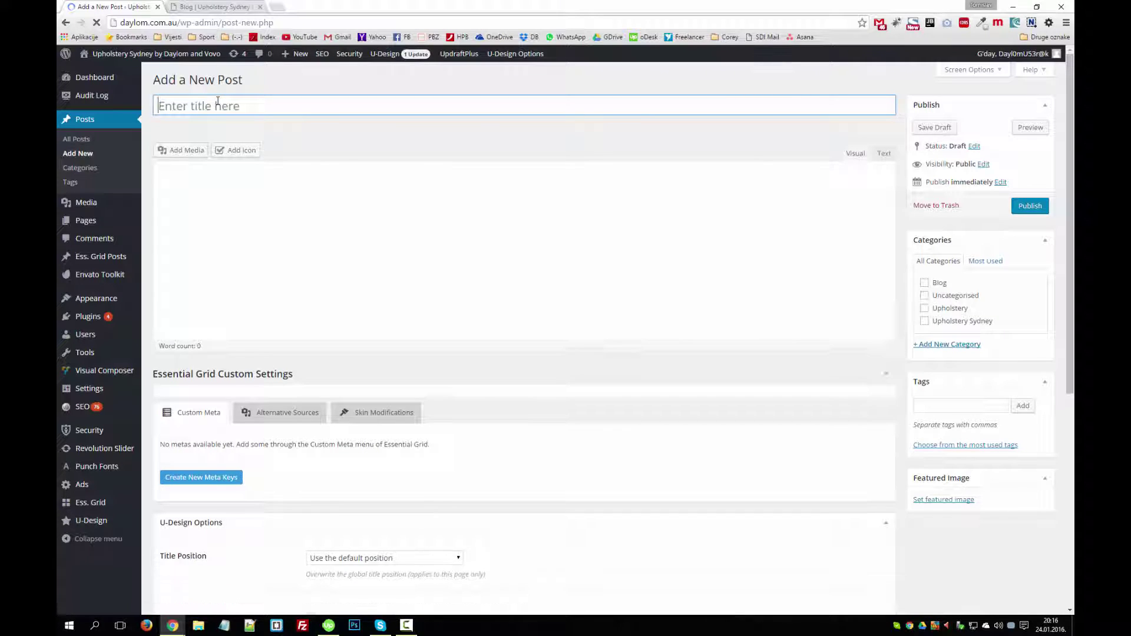
Fill in the new post with the title "Example title", the text "Something text. Testing" and the Blog category.
type("E")
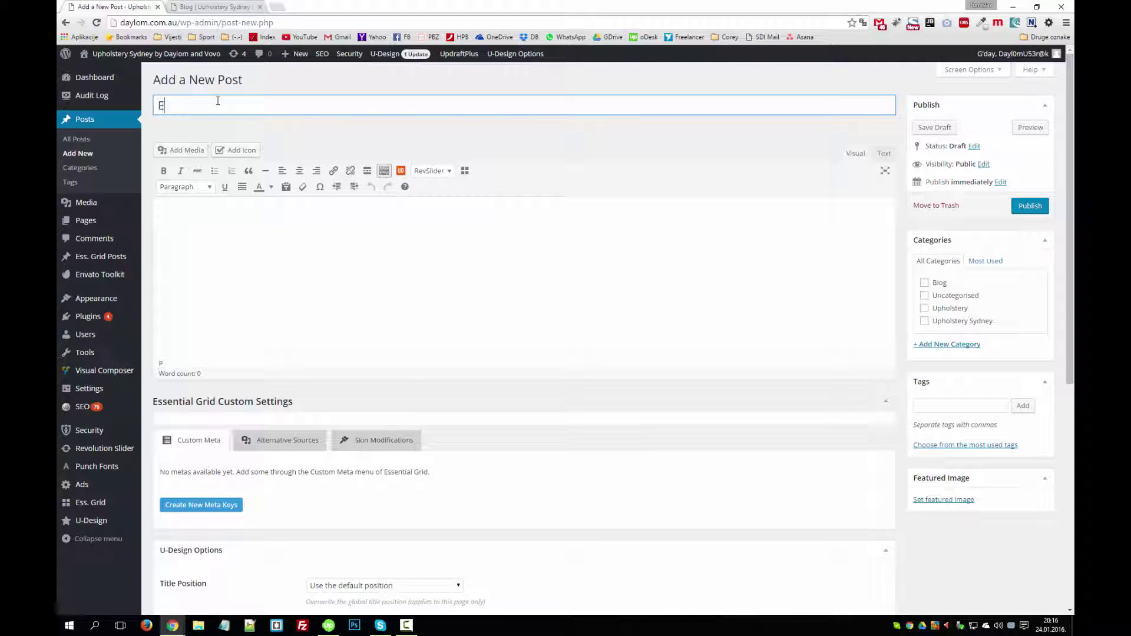
type("xample title")
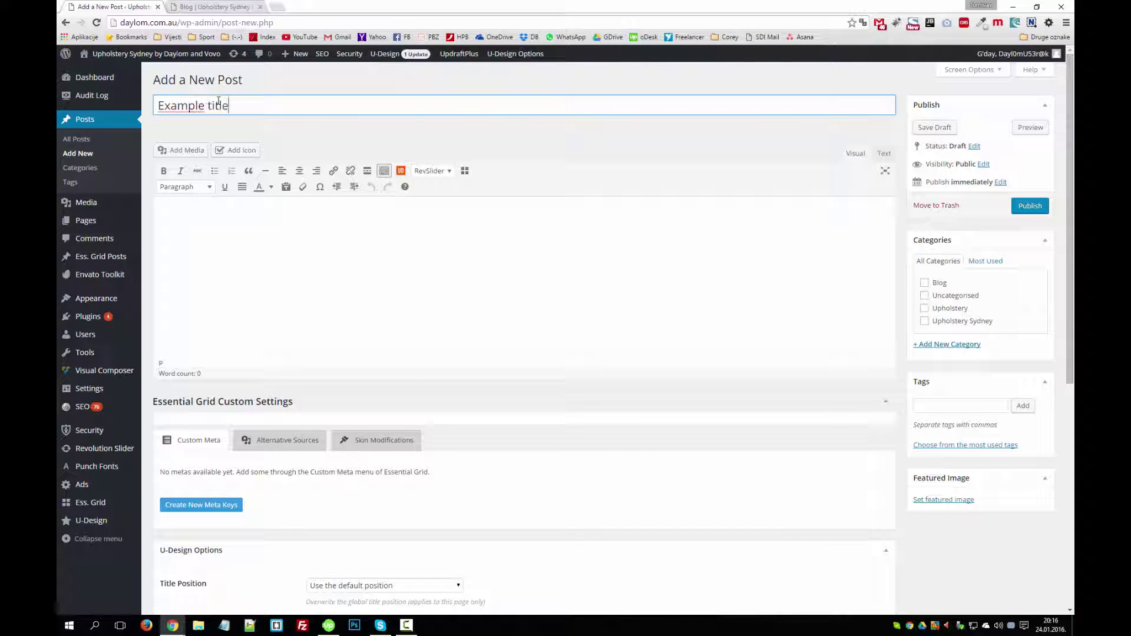
left_click(283, 217)
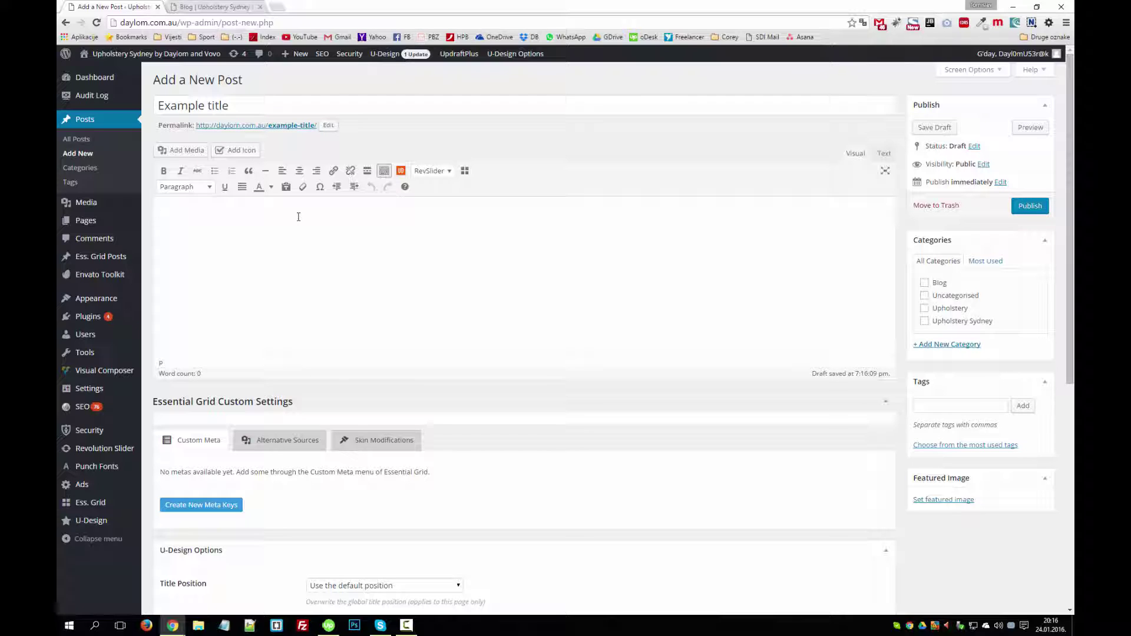
type("Something text. Testing")
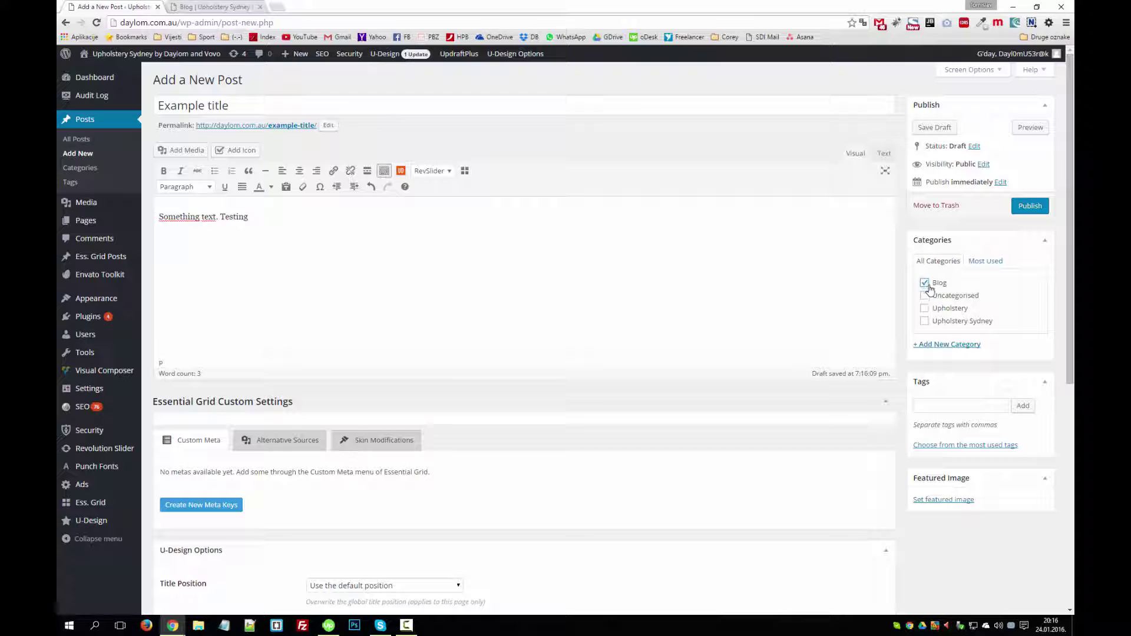
Set the chesterfield.jpg sofa photo from the media library as the post's featured image.
left_click(957, 410)
left_click(947, 501)
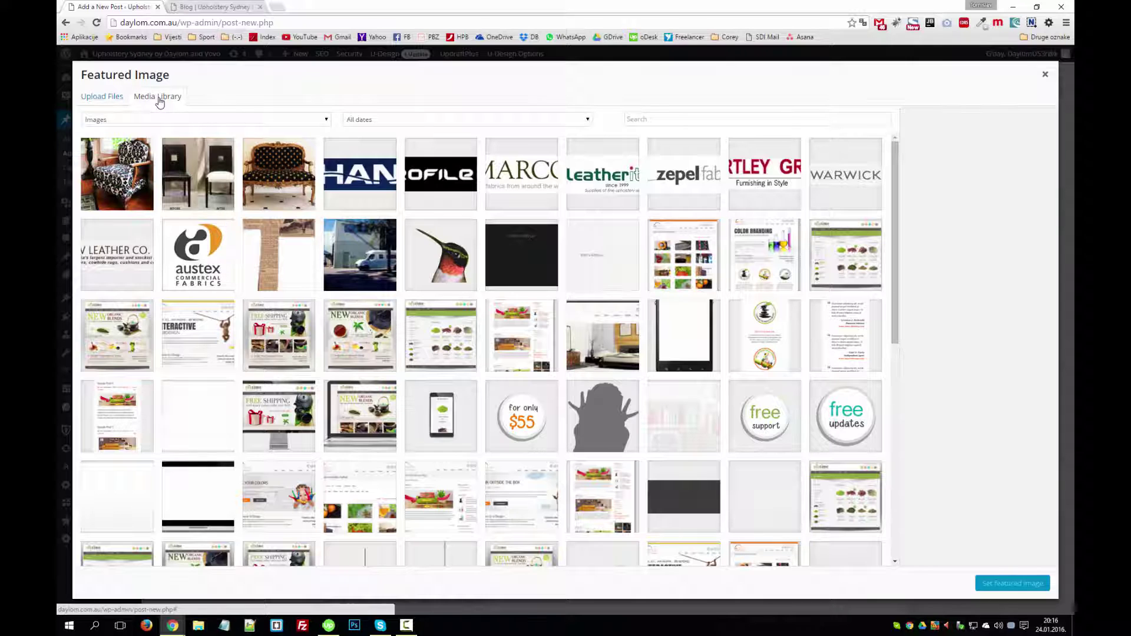
scroll(415, 210, "down", 3)
scroll(415, 211, "down", 3)
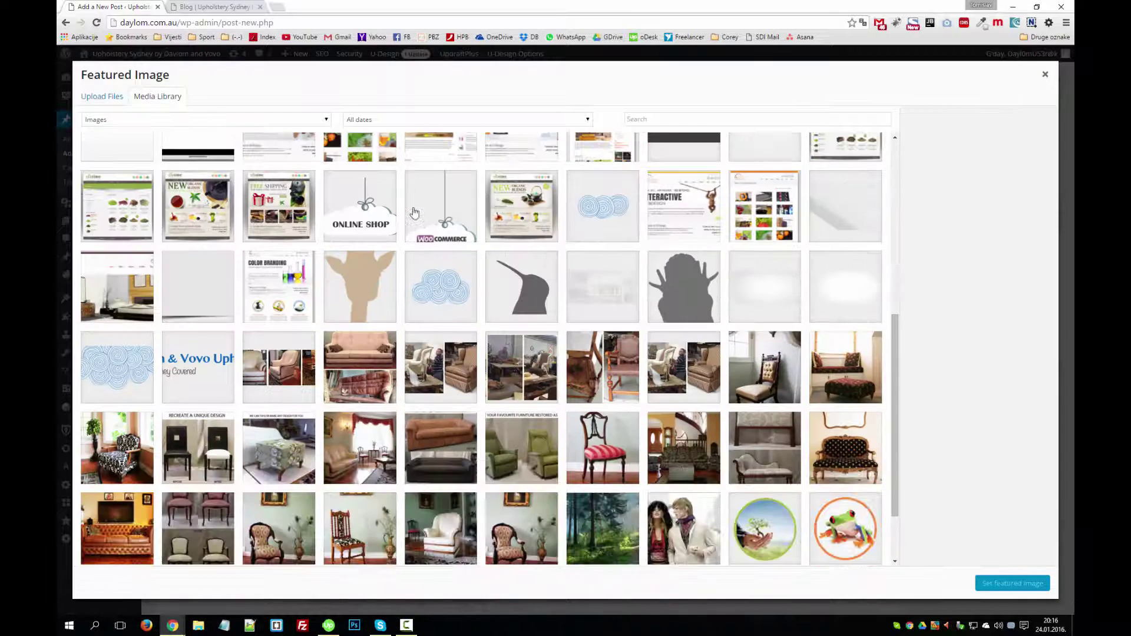
scroll(415, 212, "down", 1)
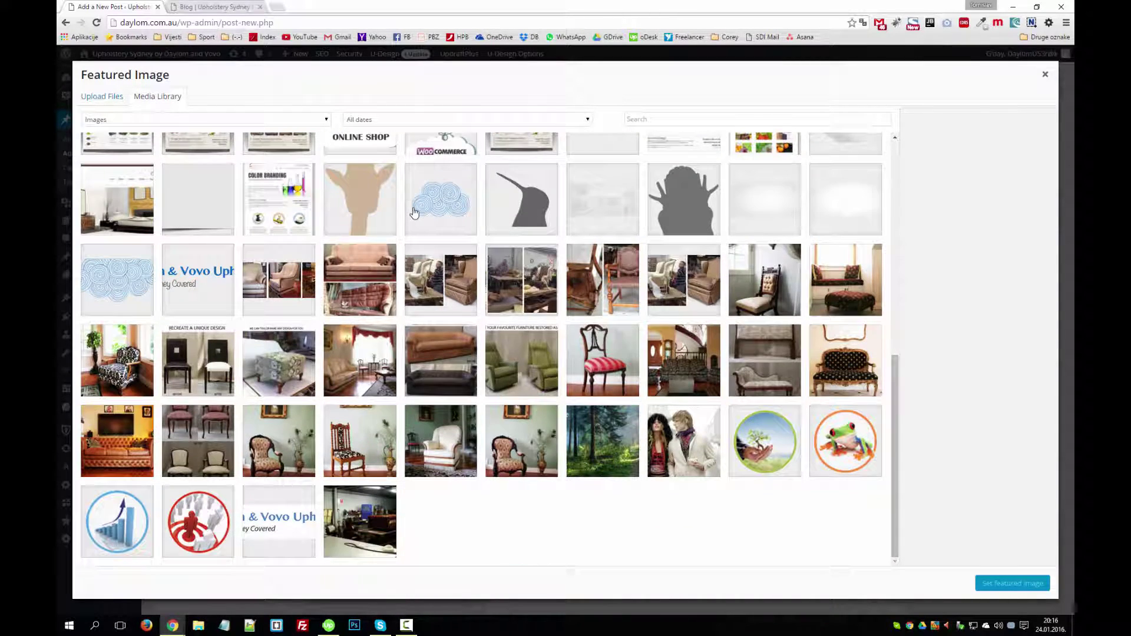
left_click(119, 454)
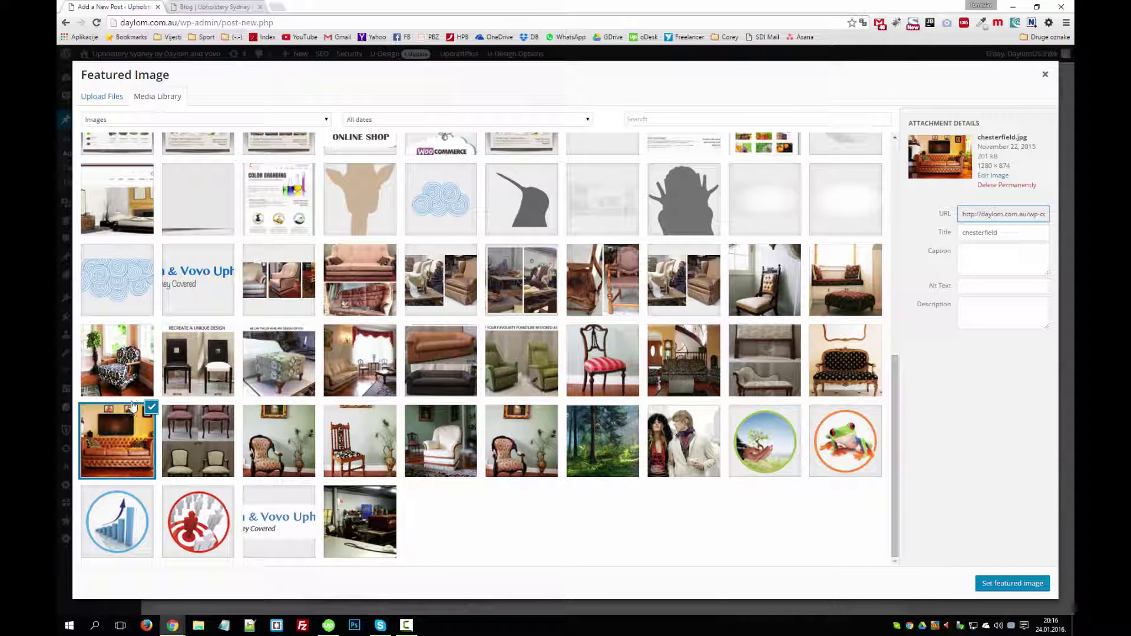
left_click(1037, 585)
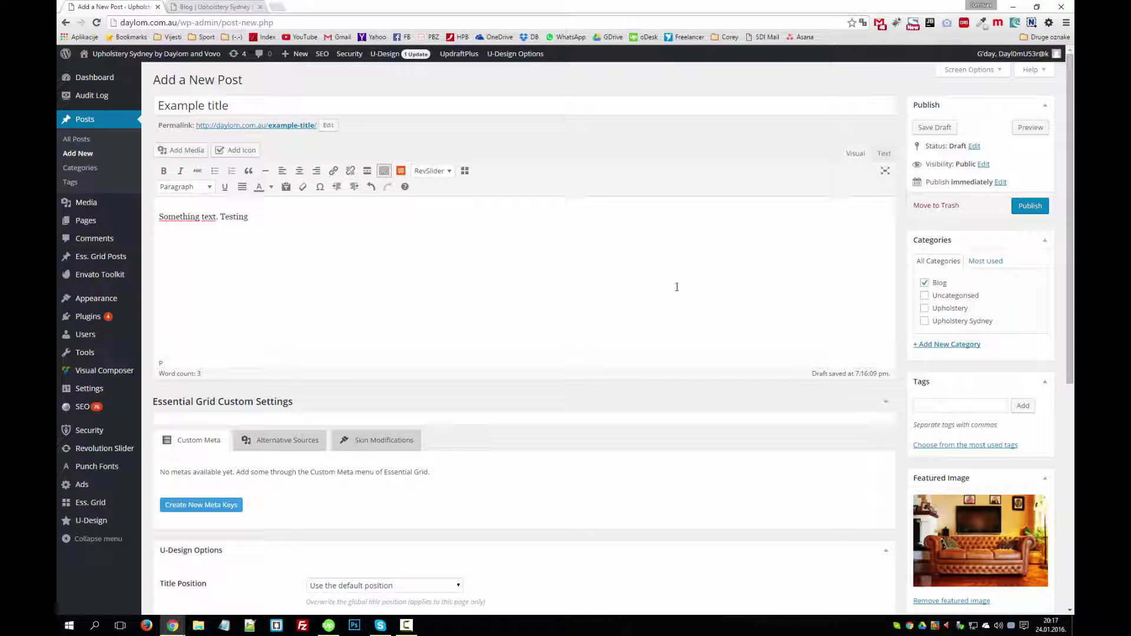
Set the post's publish date to March 3, 2016, keeping the time at 19:15.
scroll(854, 361, "down", 2)
scroll(943, 441, "up", 2)
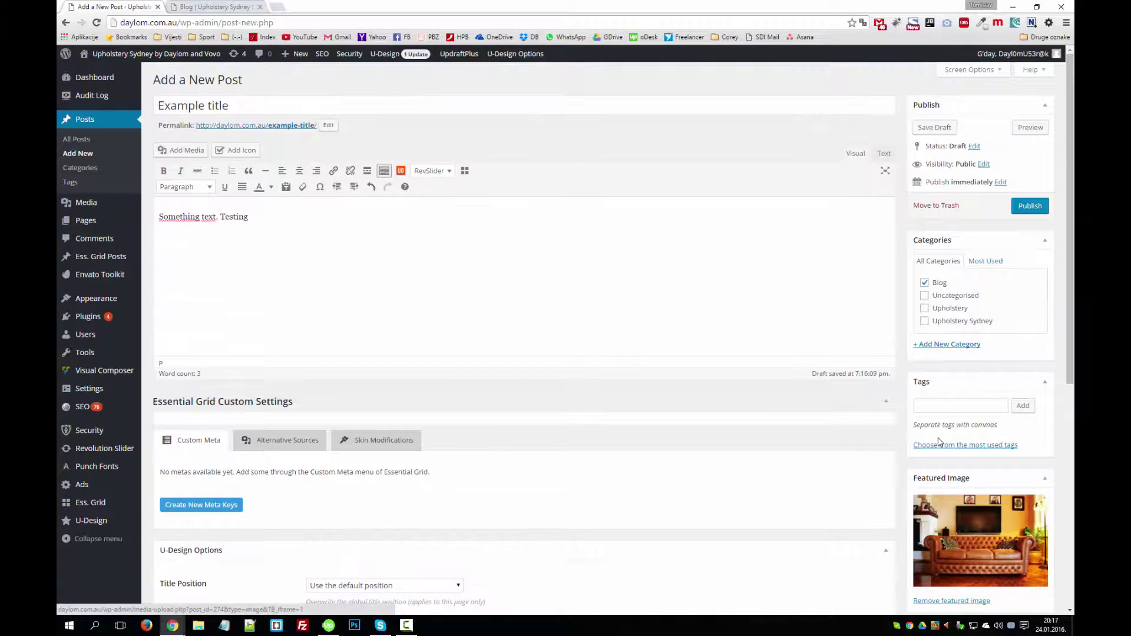
left_click(999, 183)
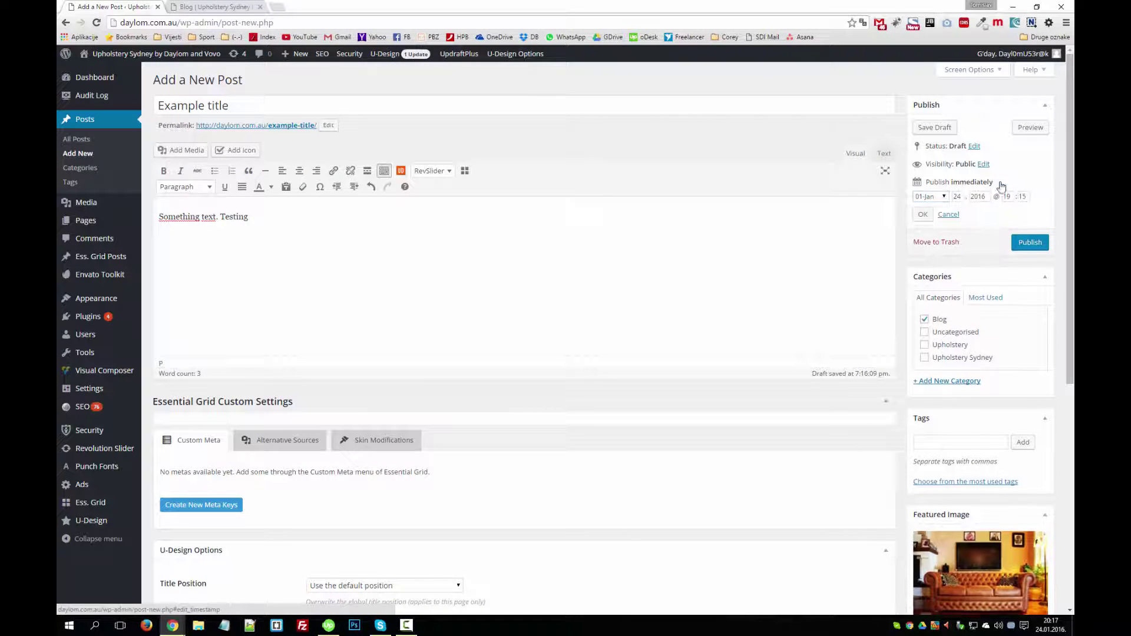
left_click(933, 199)
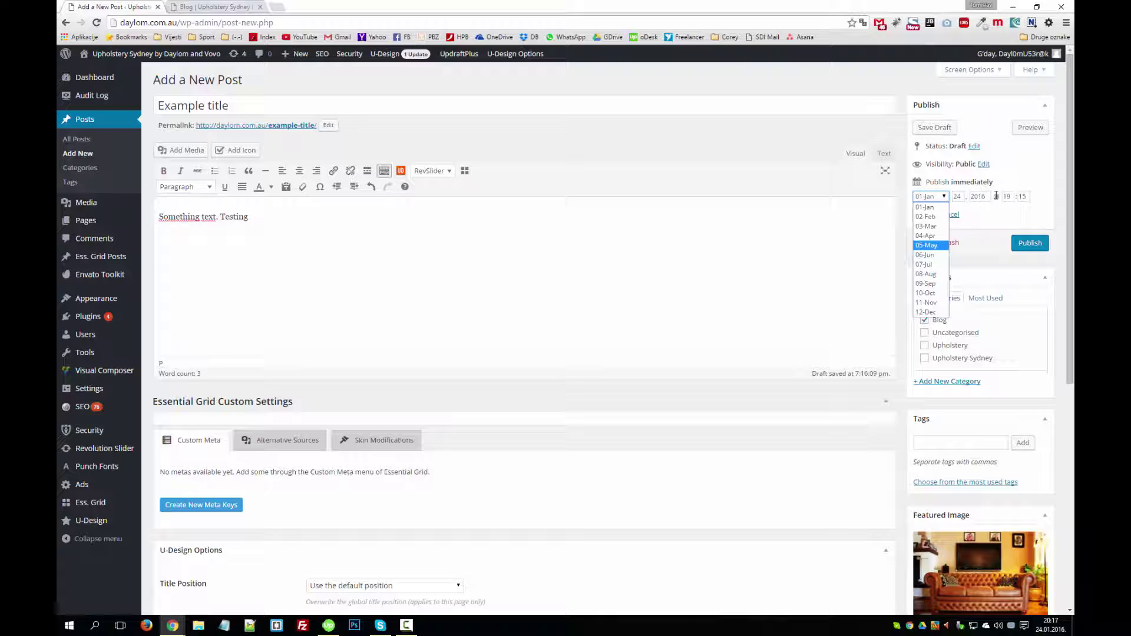
left_click(930, 226)
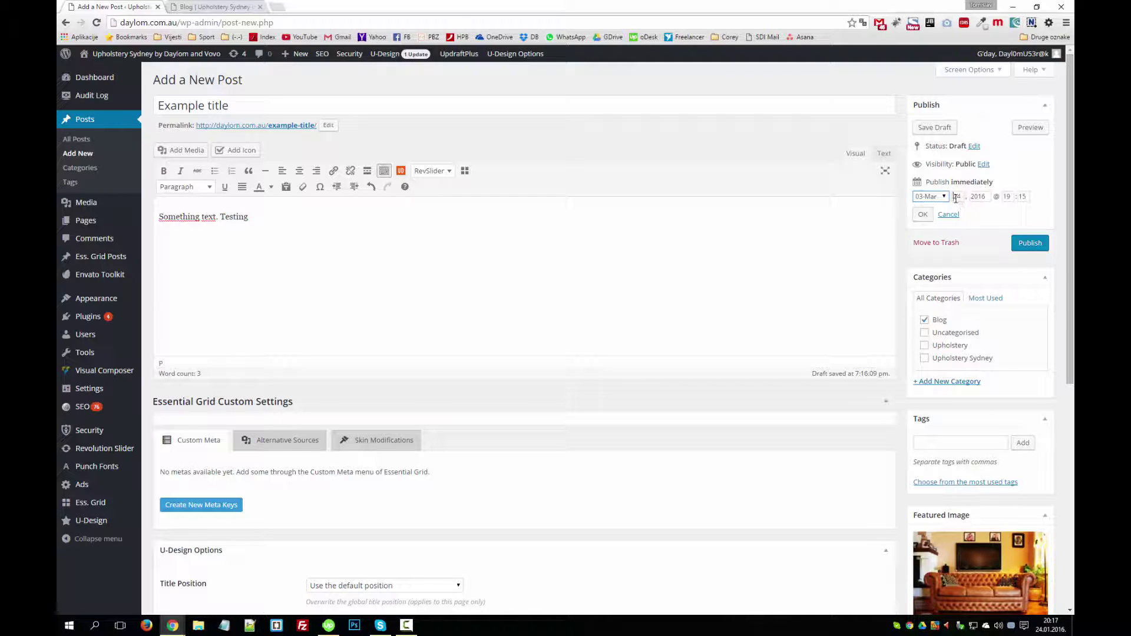
double_click(956, 197)
type("3")
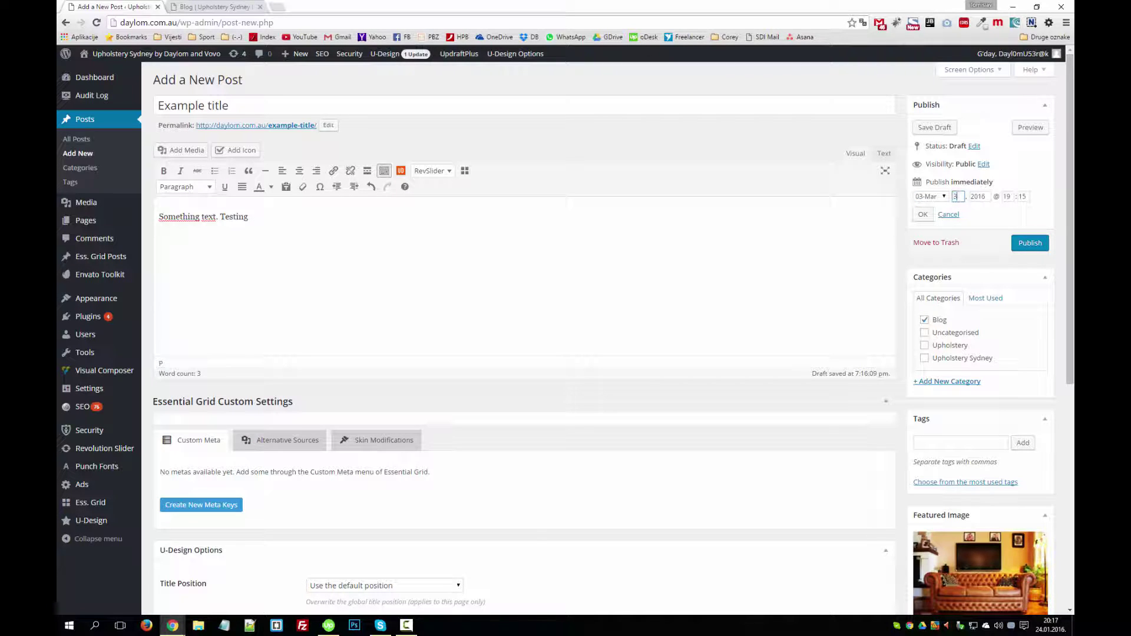
left_click(1022, 196)
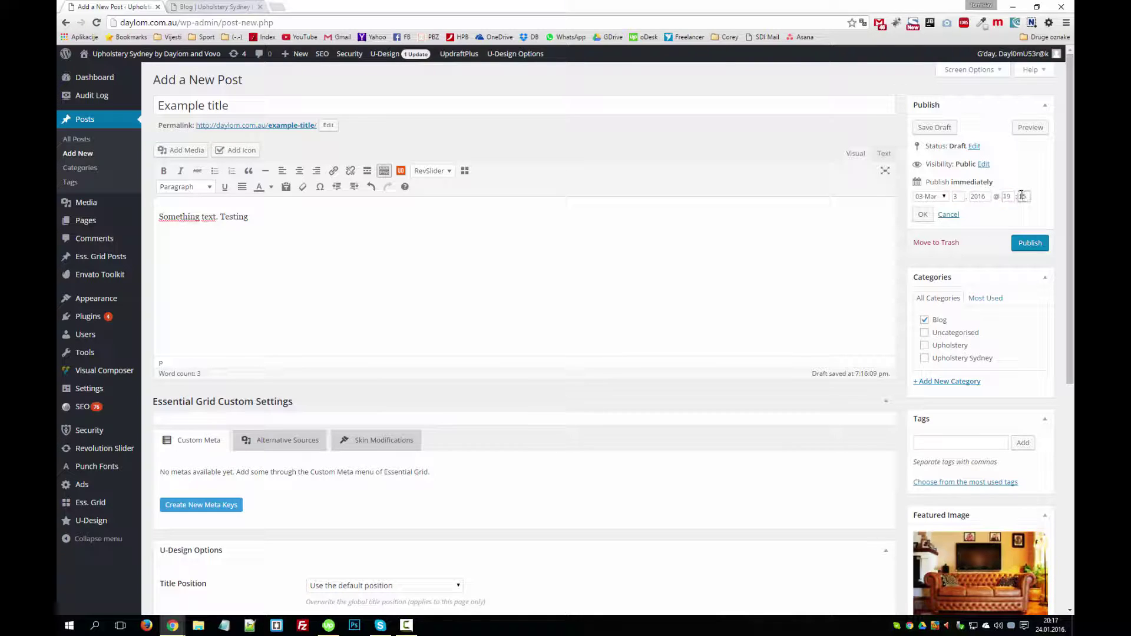
left_click(922, 216)
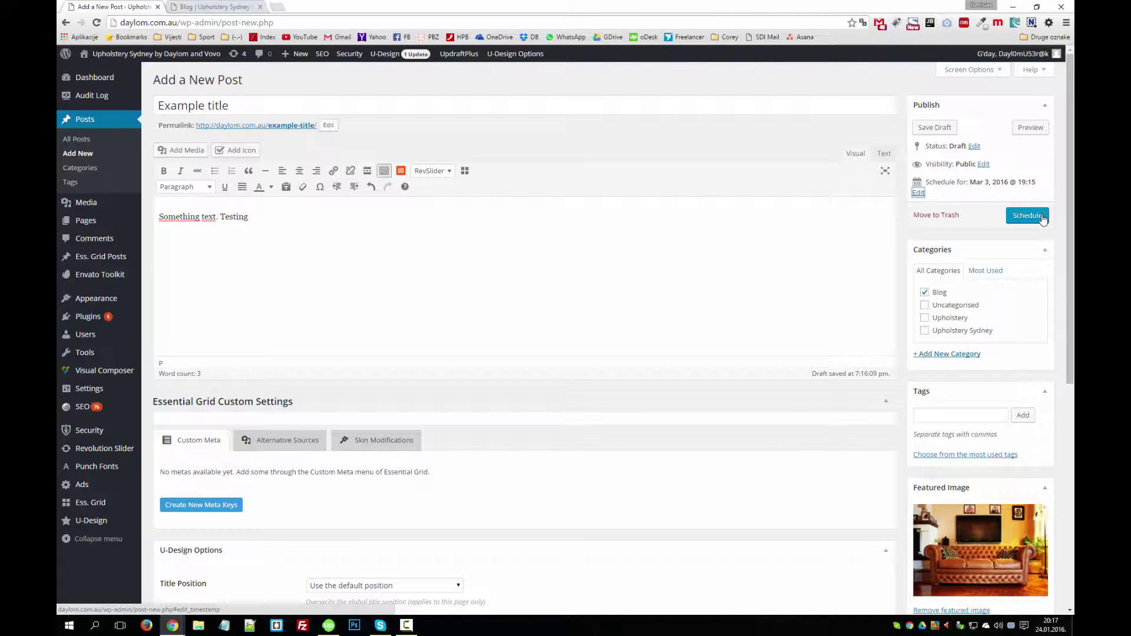
Reopen the post's publish date and cancel the scheduling so it is set to publish immediately.
left_click(920, 193)
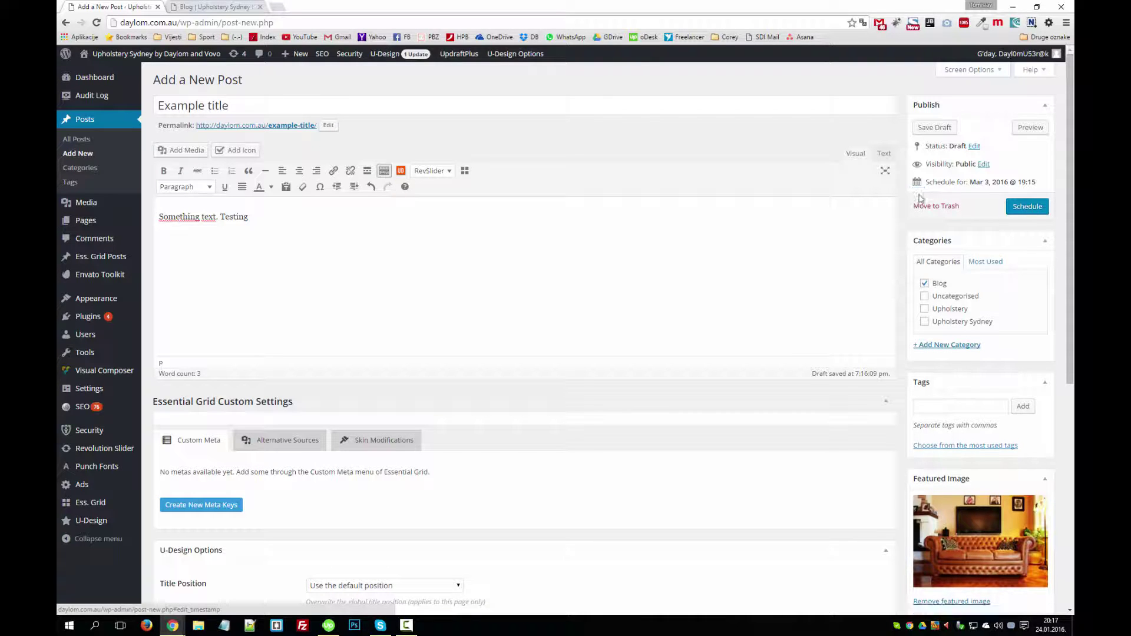
left_click(950, 216)
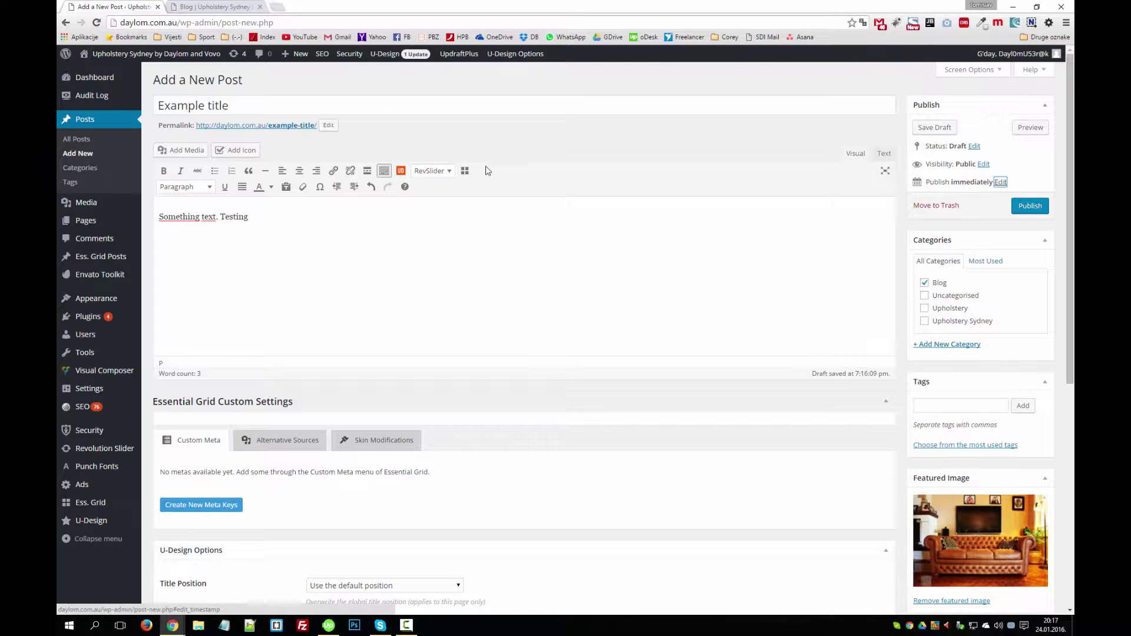
Look over the remaining settings of the new post and return to the site's open Blog page.
scroll(602, 241, "down", 5)
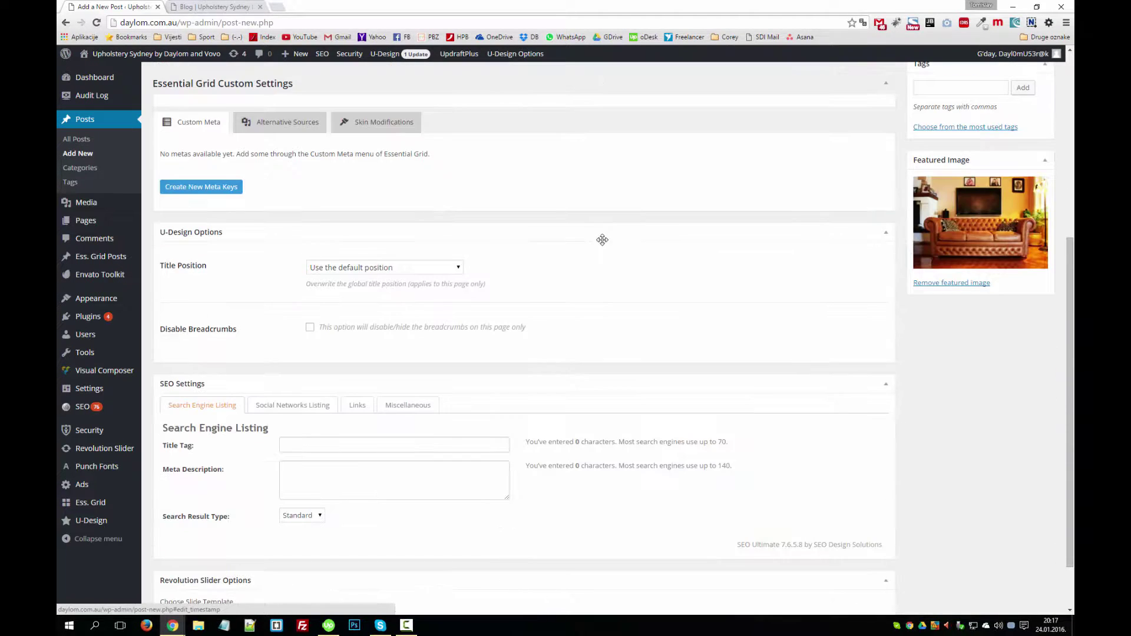
scroll(592, 236, "up", 5)
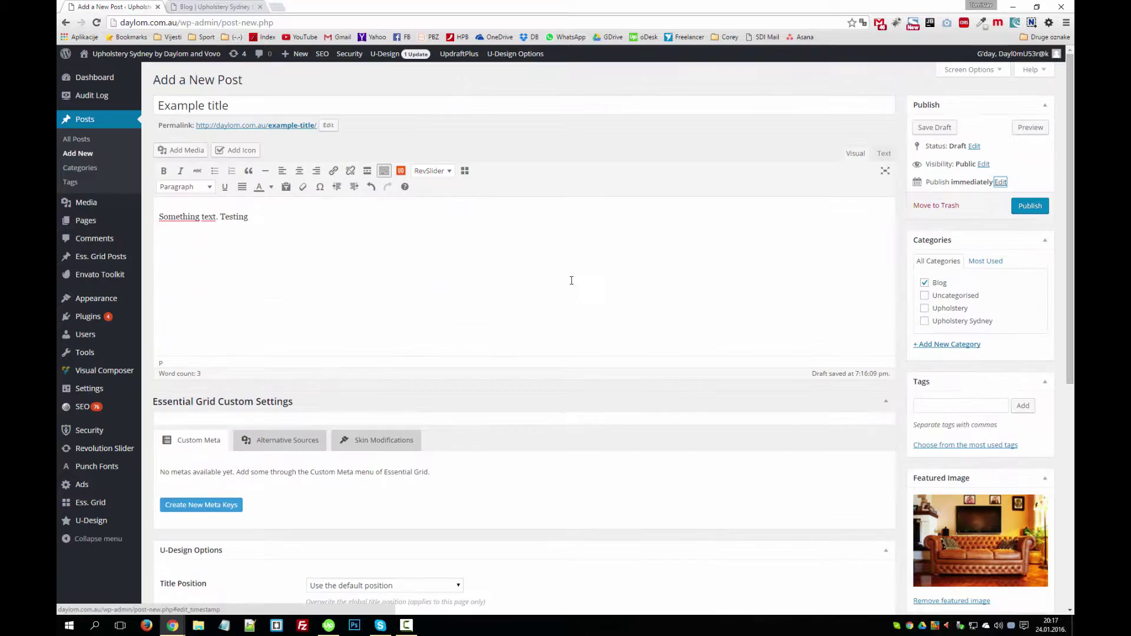
left_click(204, 9)
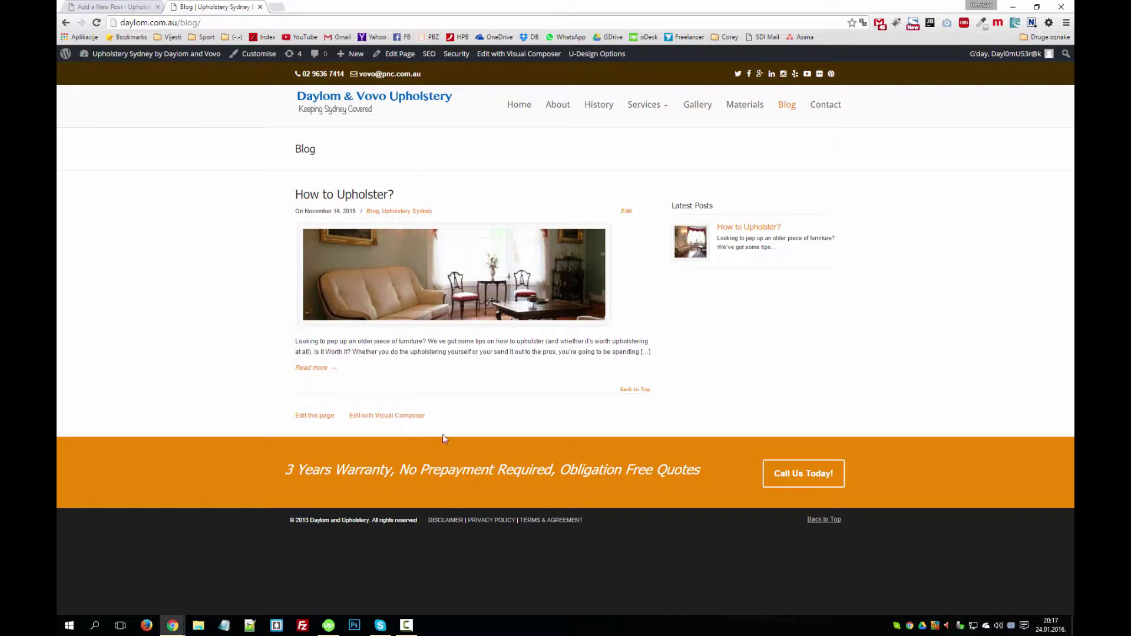